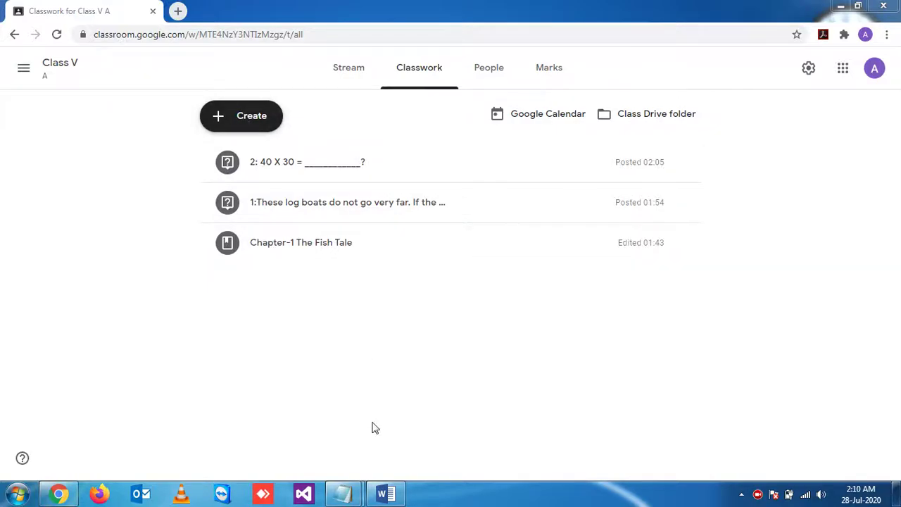
# Select the Question 1 boat paragraph in Word, from its title to the final question
pyautogui.click(386, 494)
pyautogui.click(497, 296)
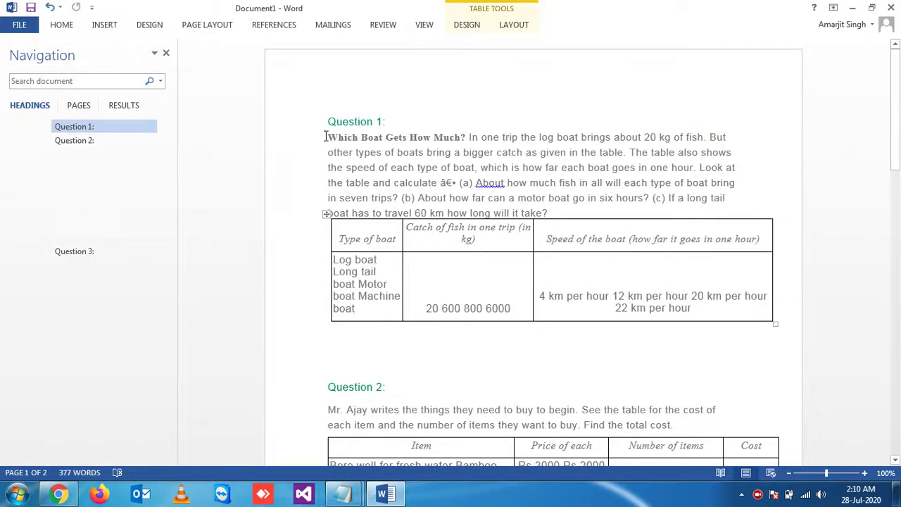
pyautogui.moveTo(328, 138); pyautogui.dragTo(576, 212)
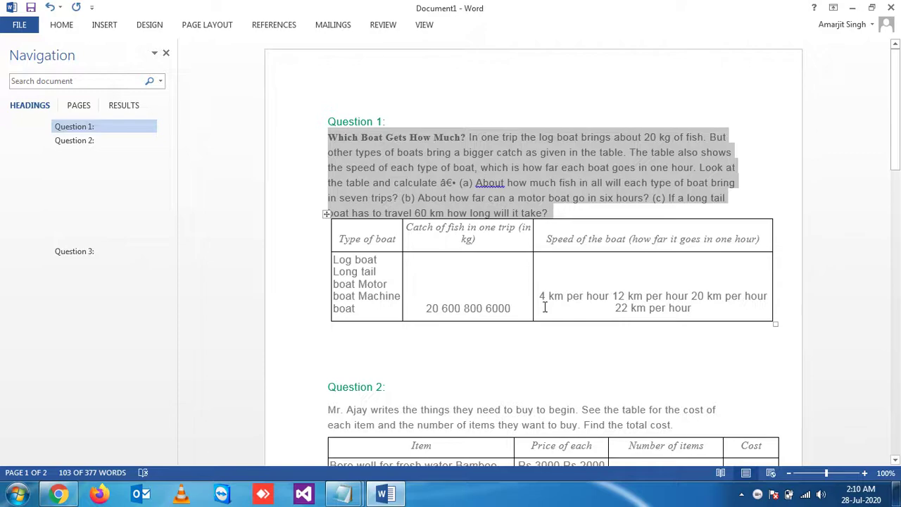
pyautogui.click(59, 495)
# Start a Question post, then discard the draft and return to Classwork
pyautogui.click(239, 125)
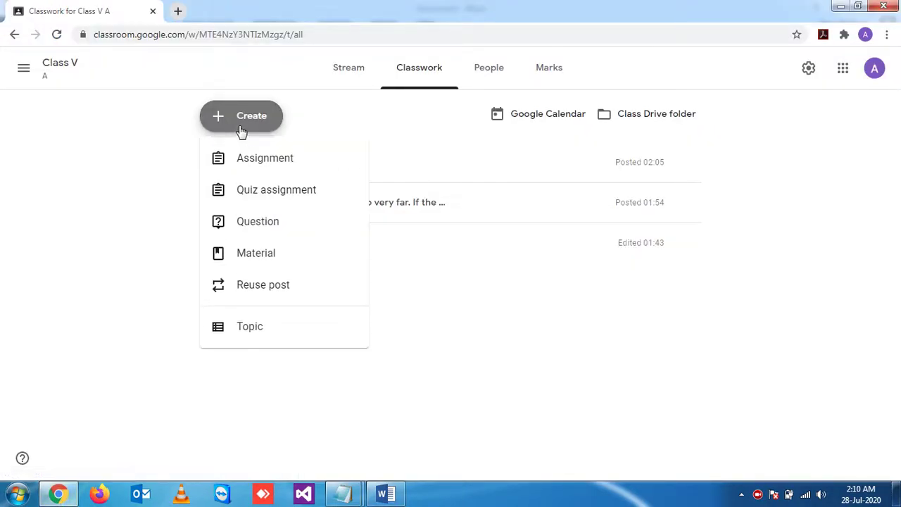
pyautogui.click(254, 226)
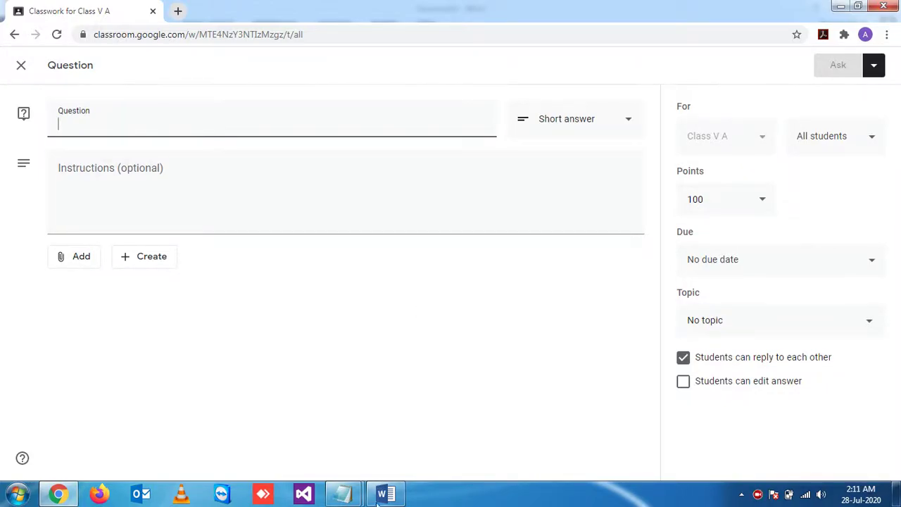
pyautogui.hotkey('alt', 'Tab')
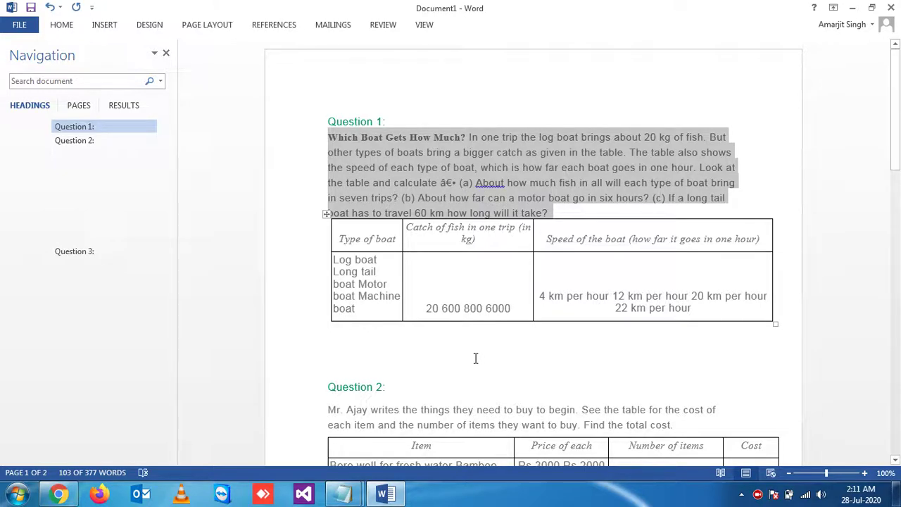
pyautogui.click(852, 8)
pyautogui.click(414, 322)
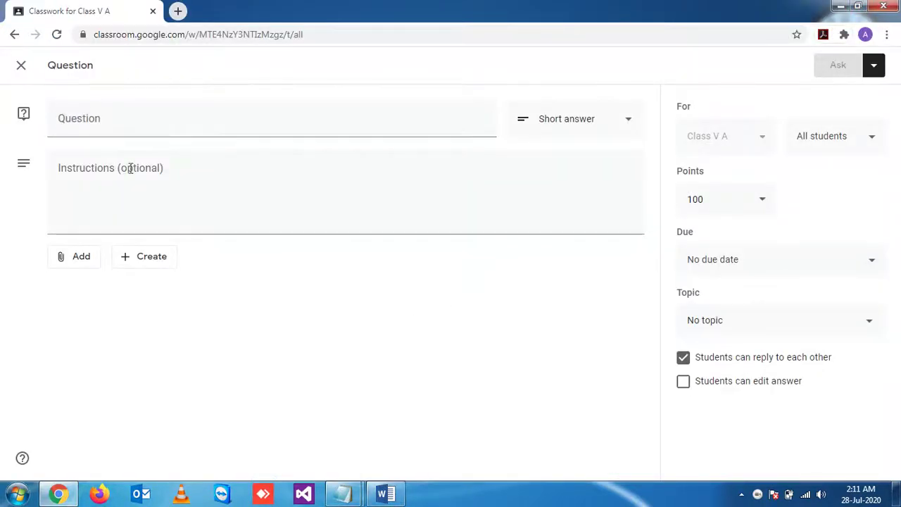
pyautogui.click(21, 65)
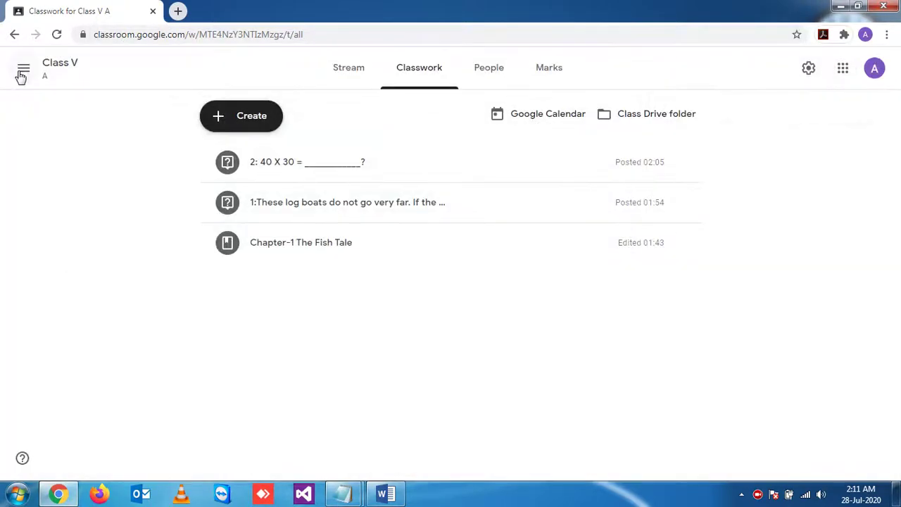
# Create a new Question post and copy the selected Question 1 text from Word
pyautogui.click(250, 119)
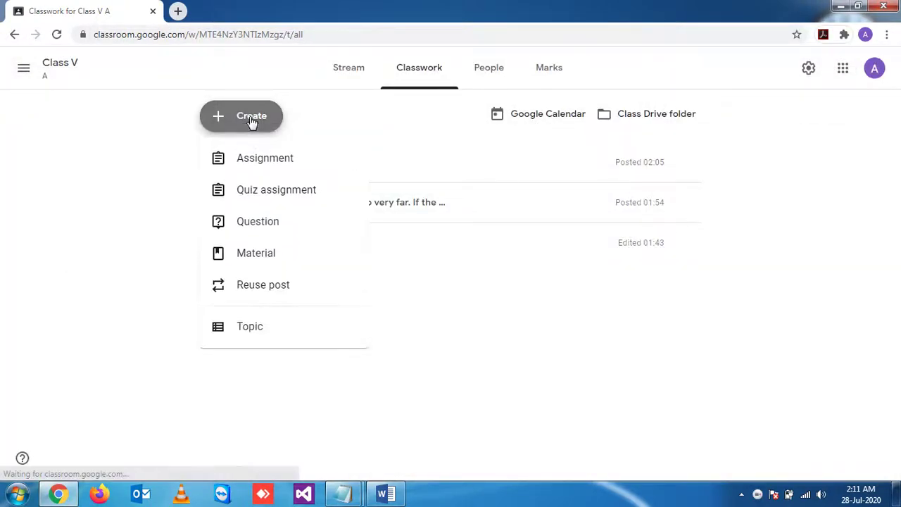
pyautogui.click(258, 220)
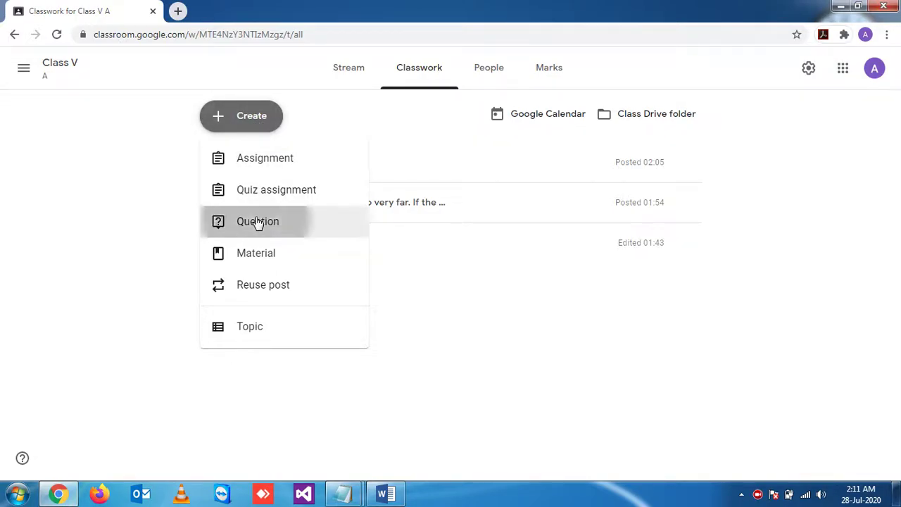
pyautogui.click(385, 494)
pyautogui.rightClick(499, 194)
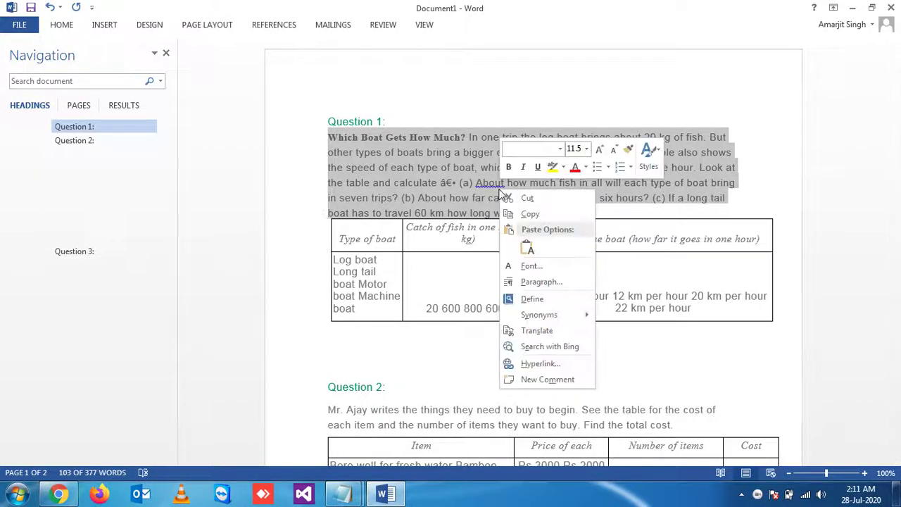
pyautogui.click(527, 155)
# Paste the boat text, delete the stray character before (a), and type instructions 'Please che the table detail and an'
pyautogui.click(388, 494)
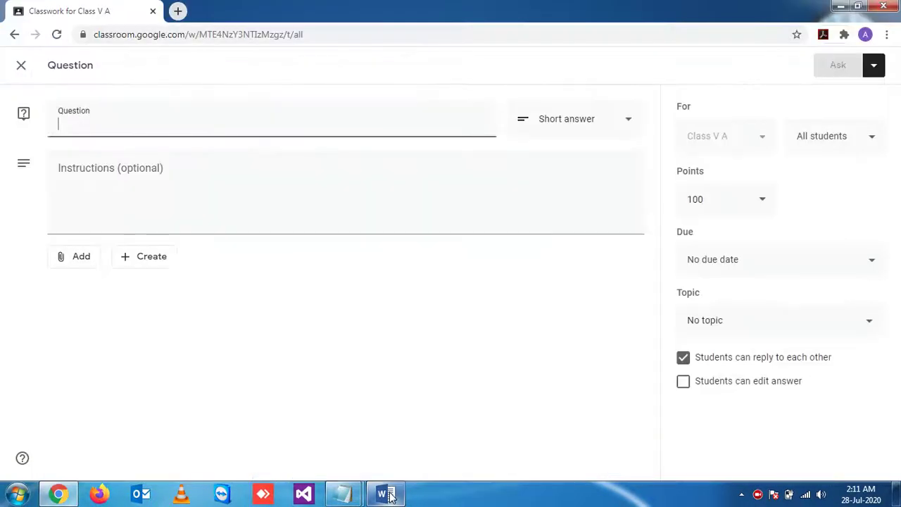
pyautogui.hotkey('ctrl', 'v')
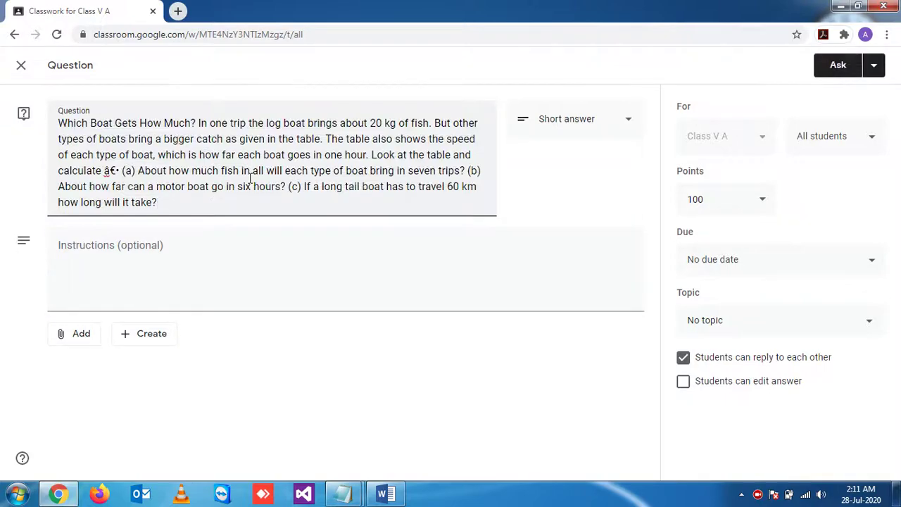
pyautogui.click(212, 245)
pyautogui.click(121, 171)
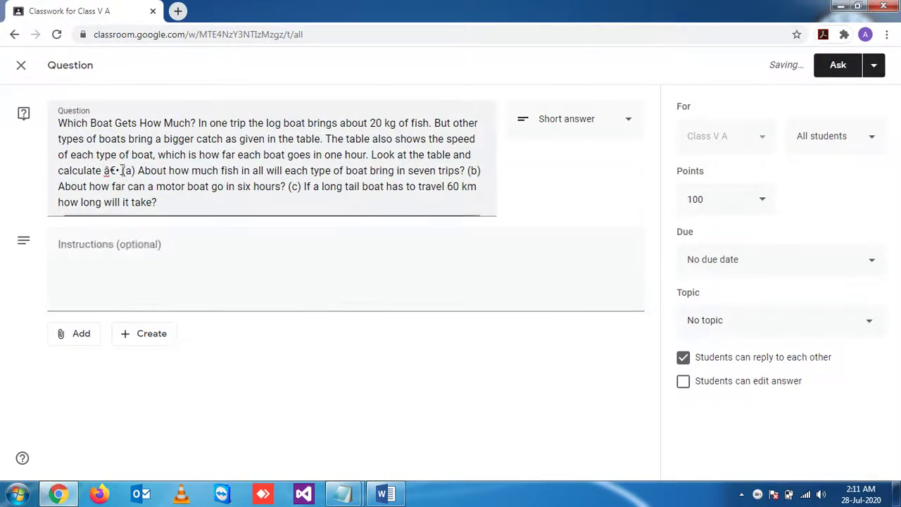
pyautogui.press('BackSpace')
pyautogui.press('BackSpace')
pyautogui.press('BackSpace')
pyautogui.press('BackSpace')
pyautogui.press('BackSpace')
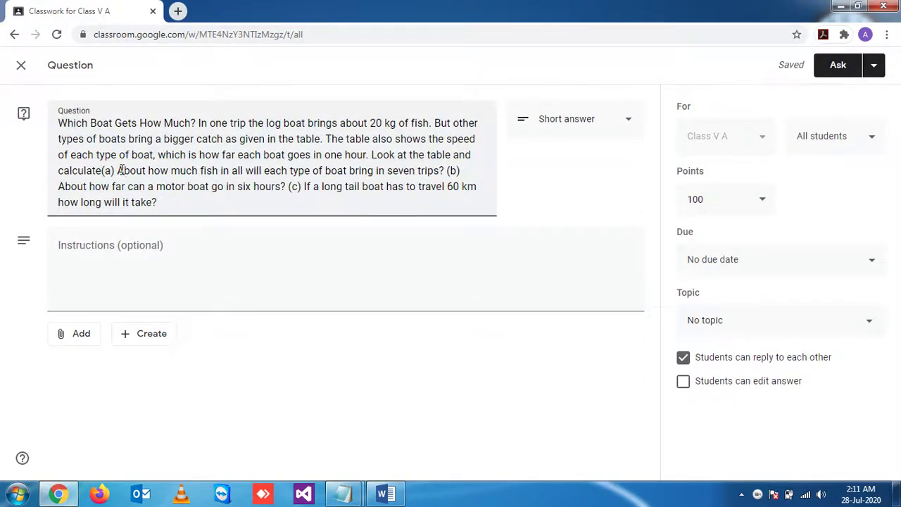
pyautogui.click(122, 250)
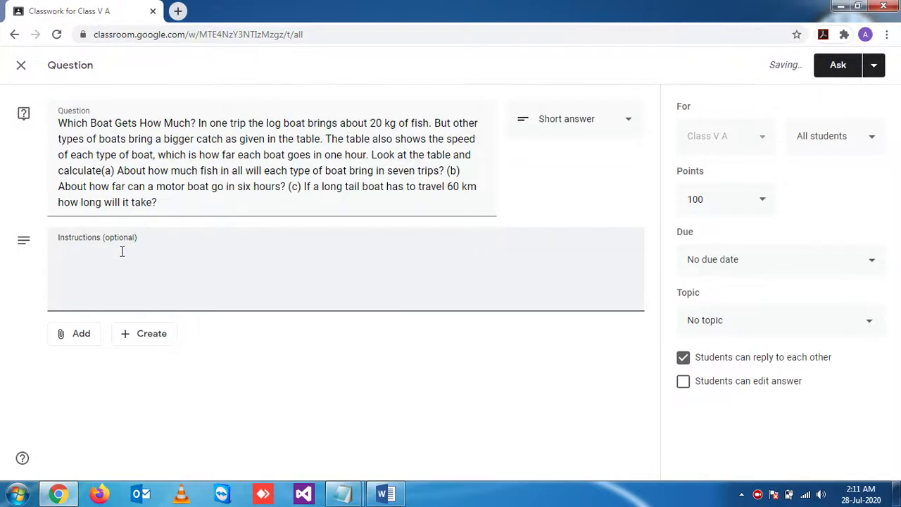
pyautogui.write('Please che')
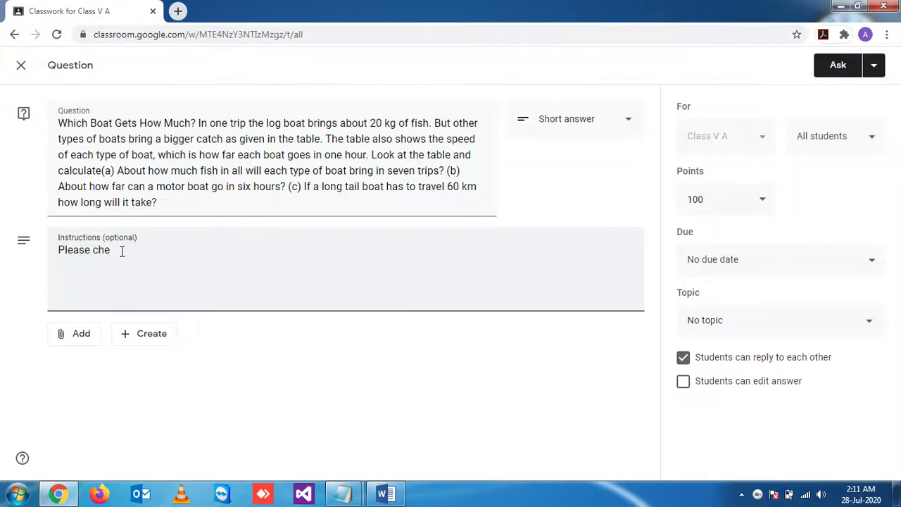
pyautogui.write(' the table detail and answer the question.')
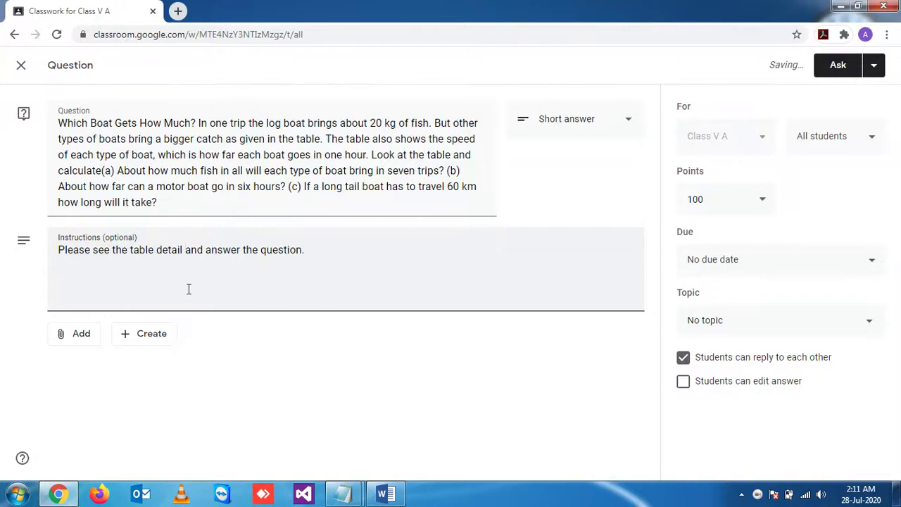
# Attach a new blank Google Drawing to the question via Create > Drawings
pyautogui.click(391, 495)
pyautogui.click(392, 496)
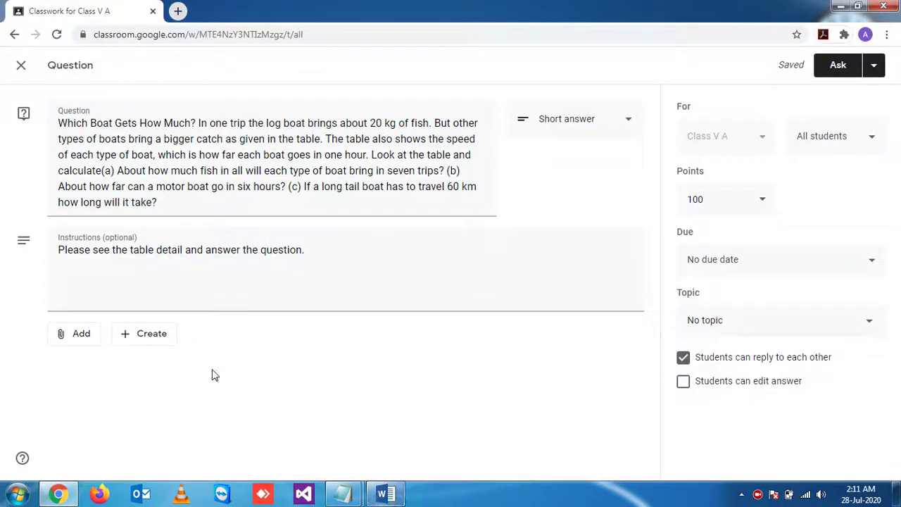
pyautogui.click(153, 335)
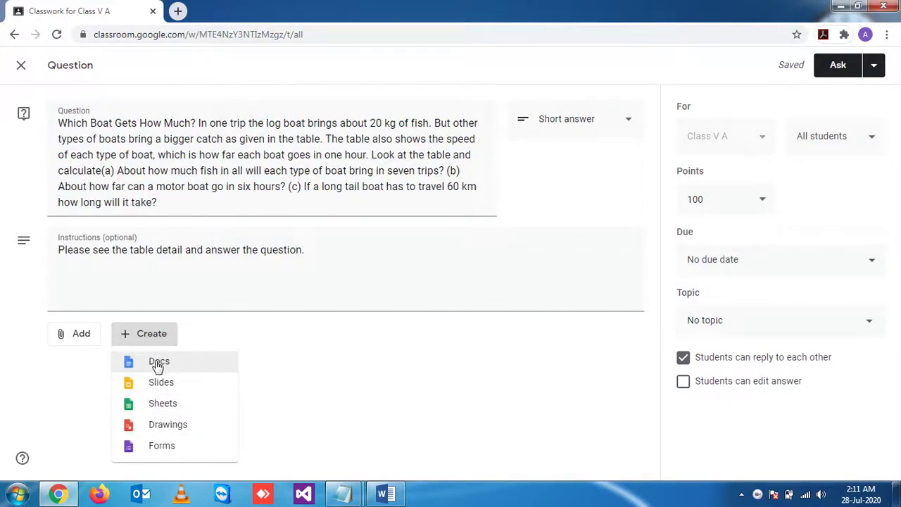
pyautogui.click(162, 426)
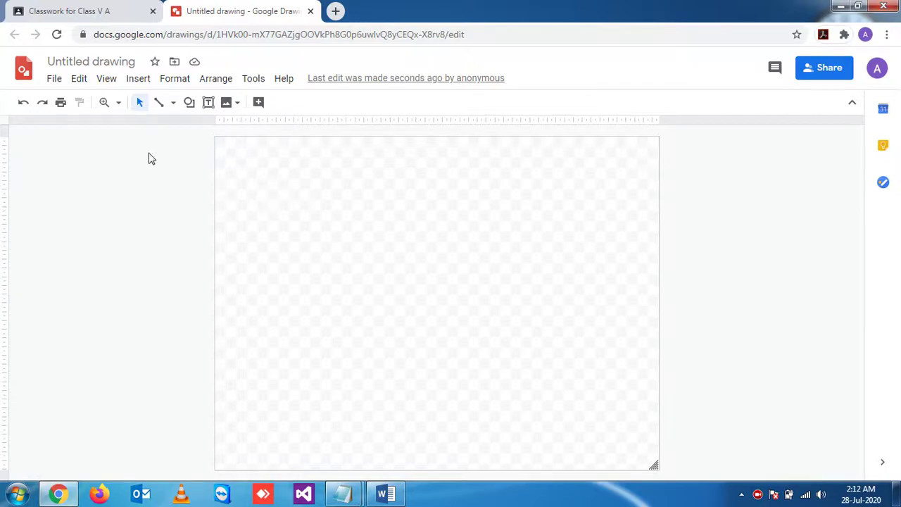
# Insert a 3 x 2 table into the drawing after checking the boat table in Word
pyautogui.click(135, 81)
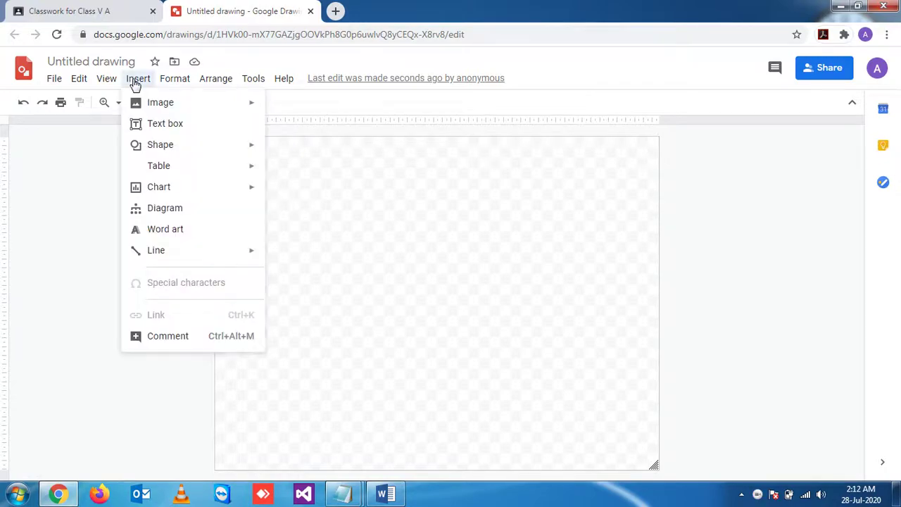
pyautogui.moveTo(172, 169)
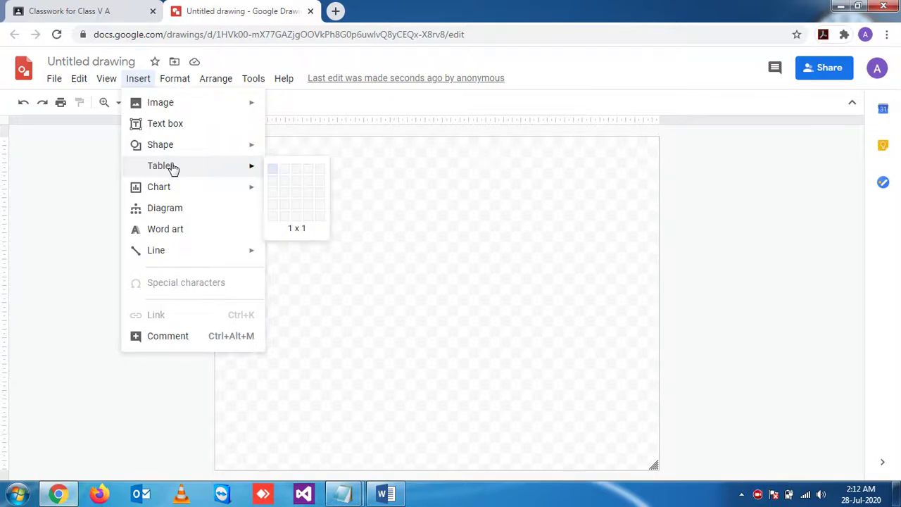
pyautogui.click(385, 493)
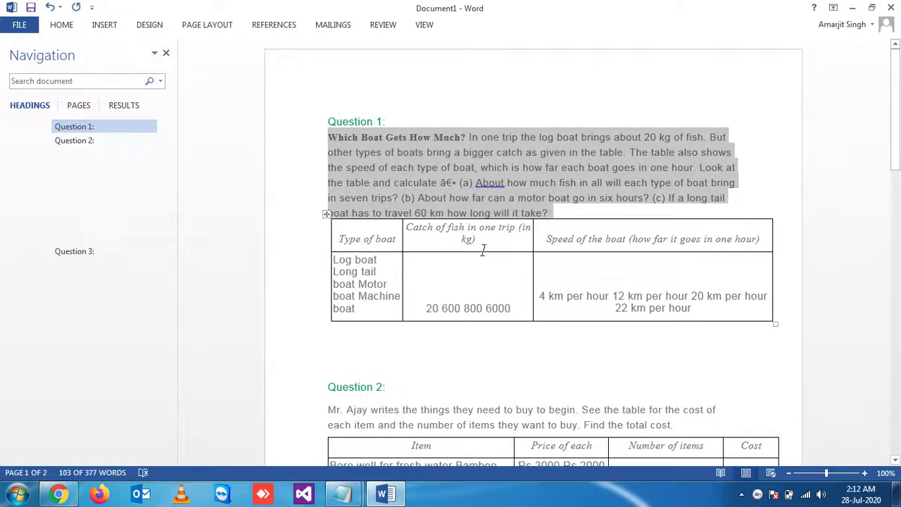
pyautogui.click(385, 493)
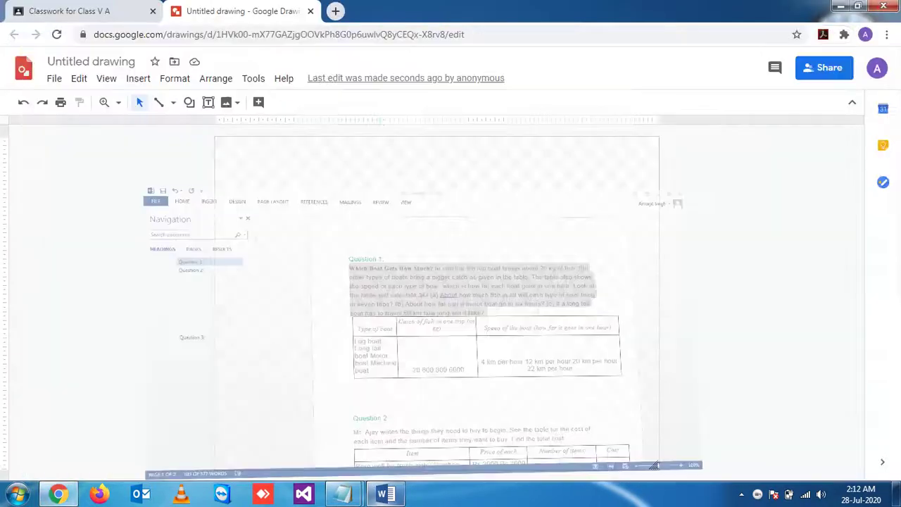
pyautogui.click(138, 79)
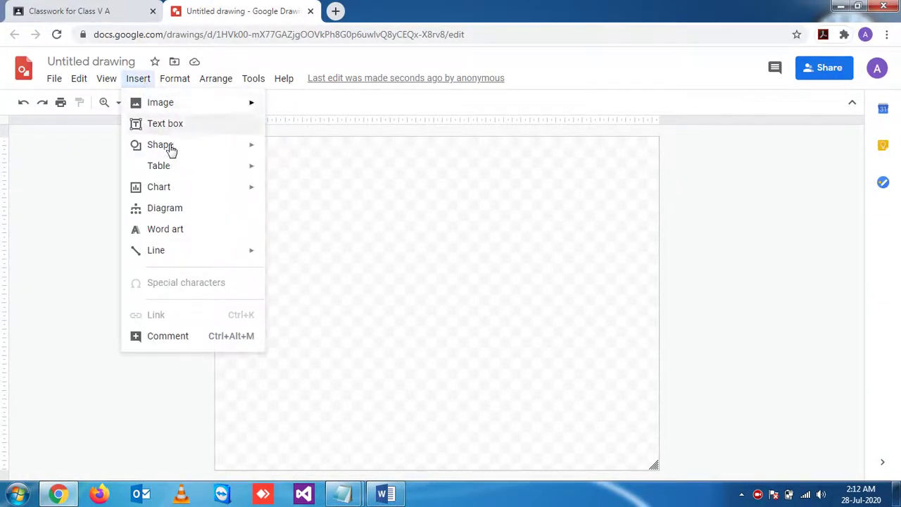
pyautogui.moveTo(183, 173)
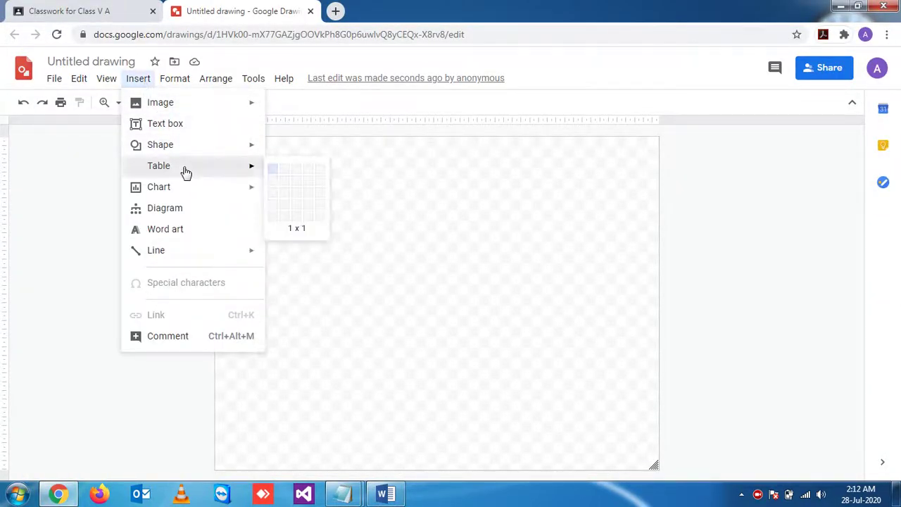
pyautogui.click(295, 184)
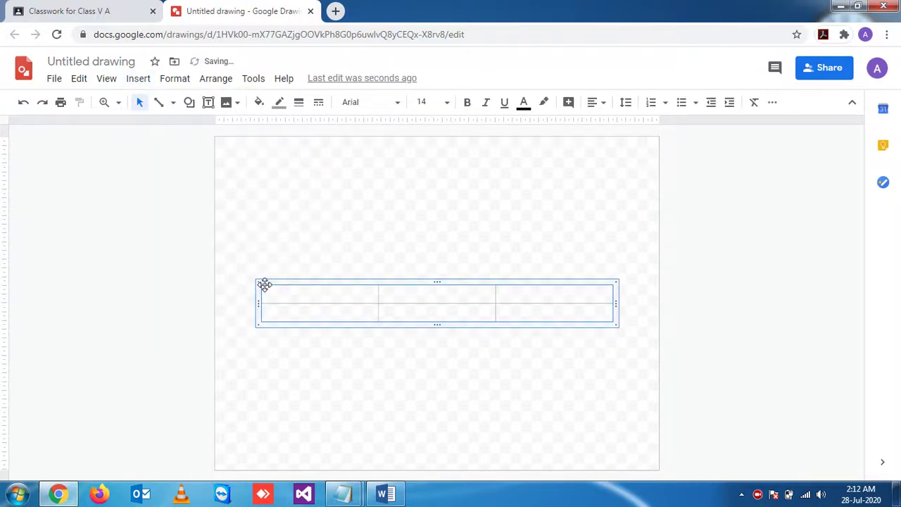
# Move the table toward the page top and enlarge it taller and wider to fill the page
pyautogui.moveTo(264, 285); pyautogui.dragTo(250, 187)
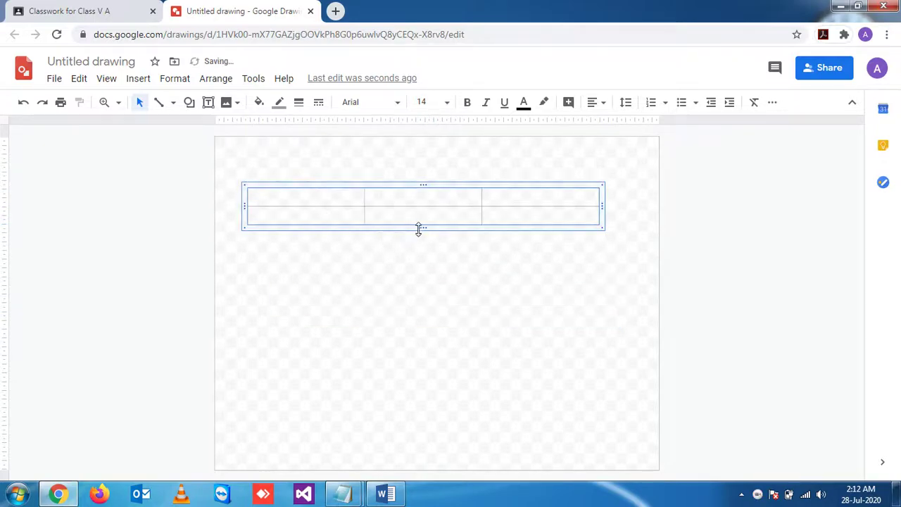
pyautogui.moveTo(419, 229); pyautogui.dragTo(427, 335)
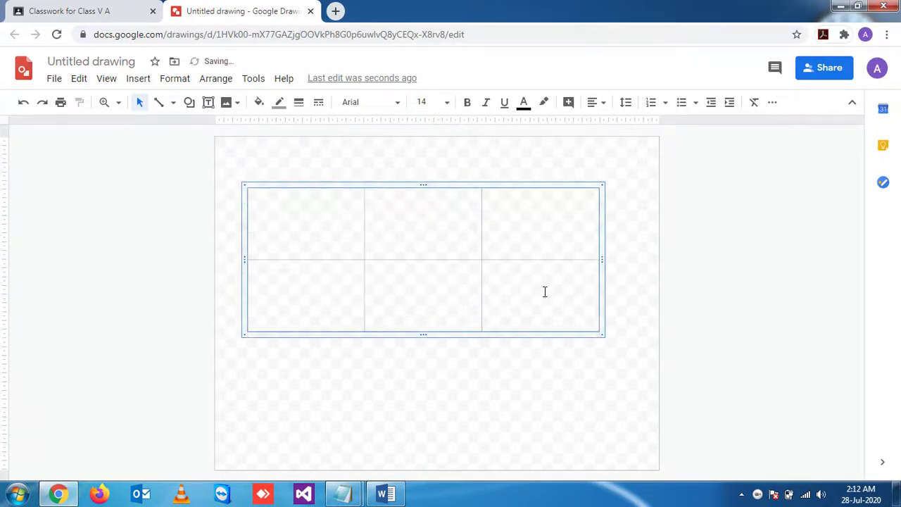
pyautogui.moveTo(603, 260); pyautogui.dragTo(645, 260)
pyautogui.moveTo(241, 264); pyautogui.dragTo(229, 259)
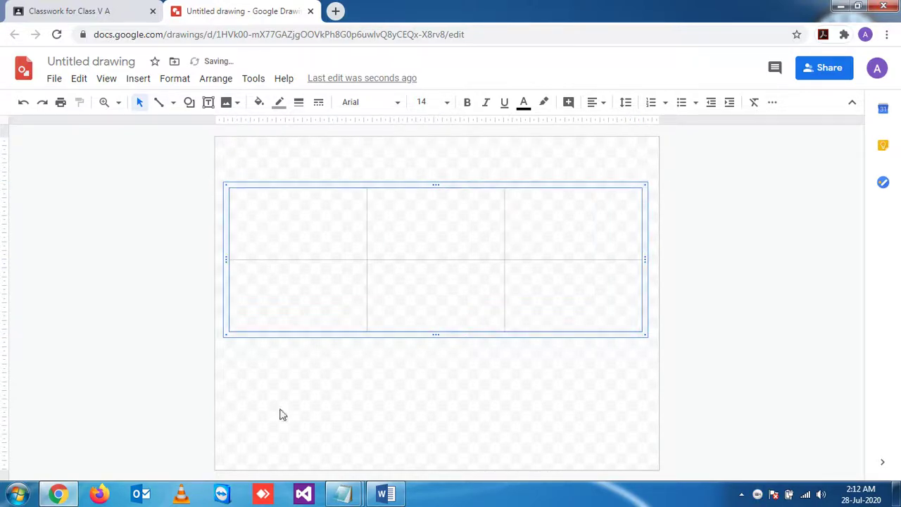
pyautogui.click(386, 493)
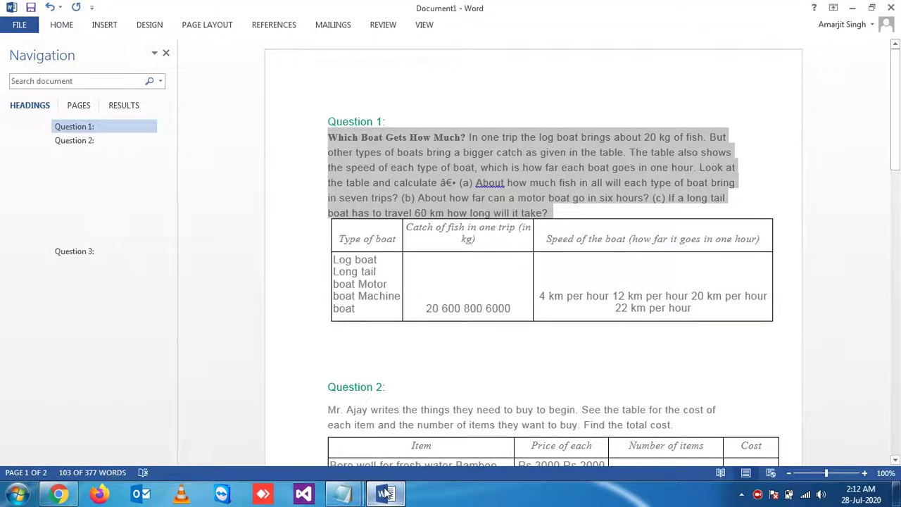
# Paste 'Type of boat' into the first header cell as bold, non-italic, 18 pt Roboto
pyautogui.moveTo(394, 239); pyautogui.dragTo(338, 240)
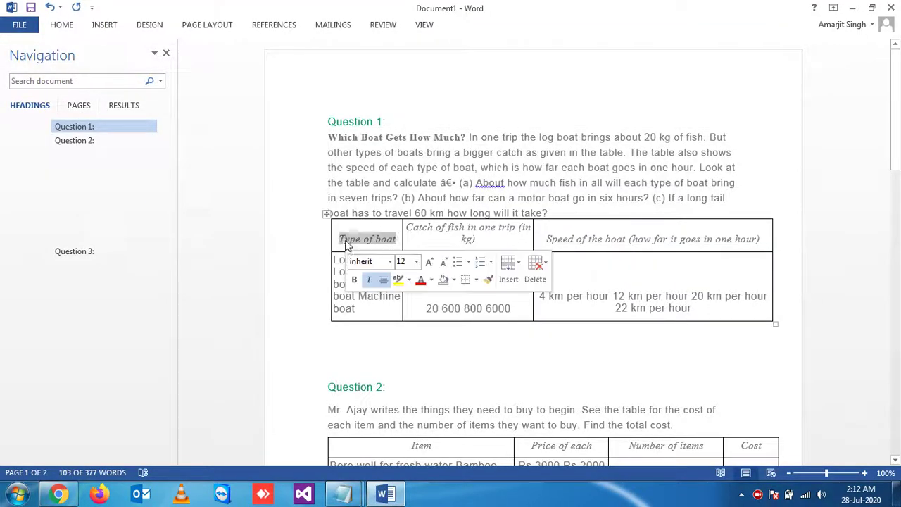
pyautogui.hotkey('alt', 'Tab')
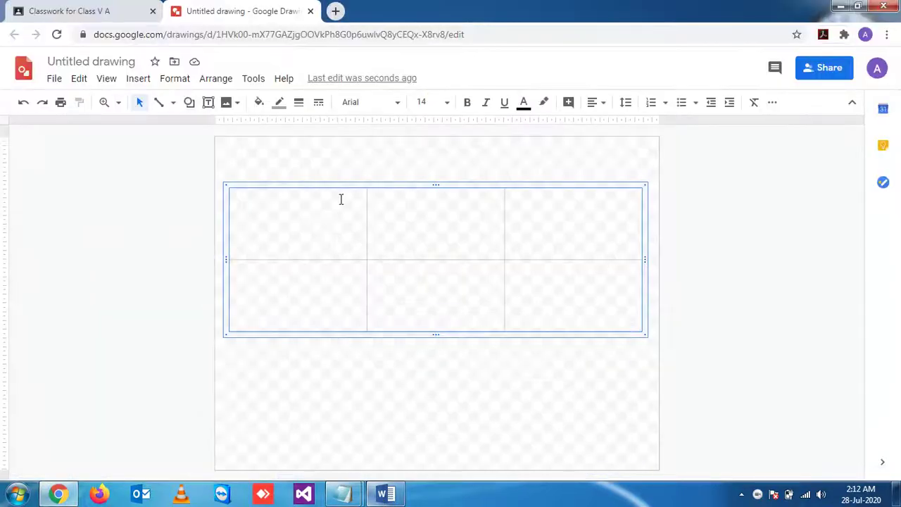
pyautogui.click(311, 219)
pyautogui.hotkey('ctrl', 'v')
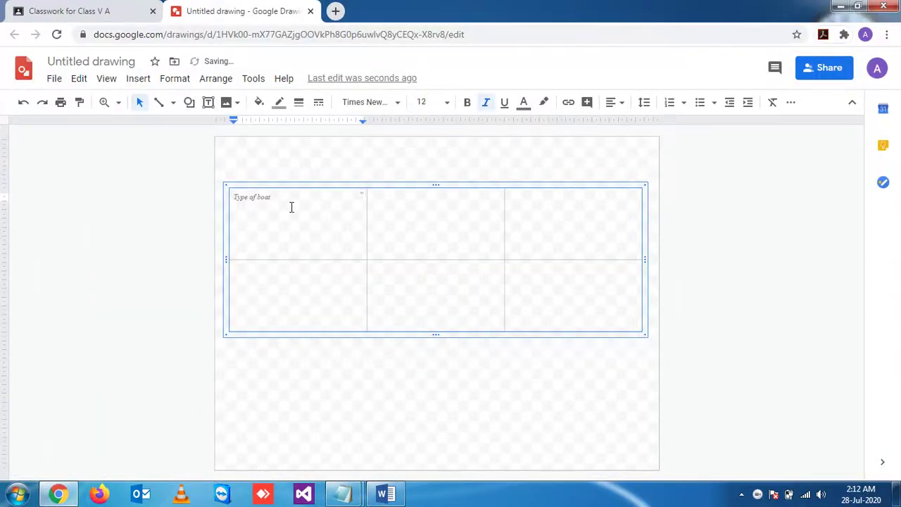
pyautogui.moveTo(292, 207); pyautogui.dragTo(237, 195)
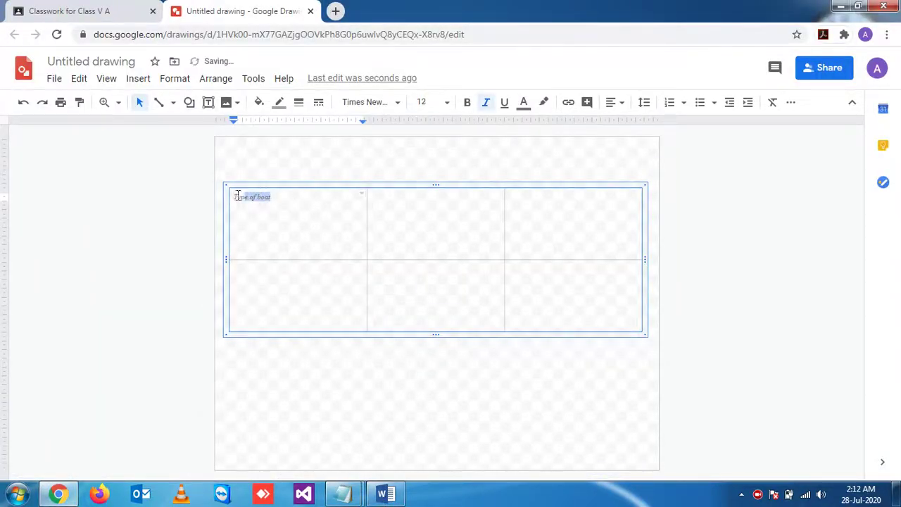
pyautogui.click(445, 103)
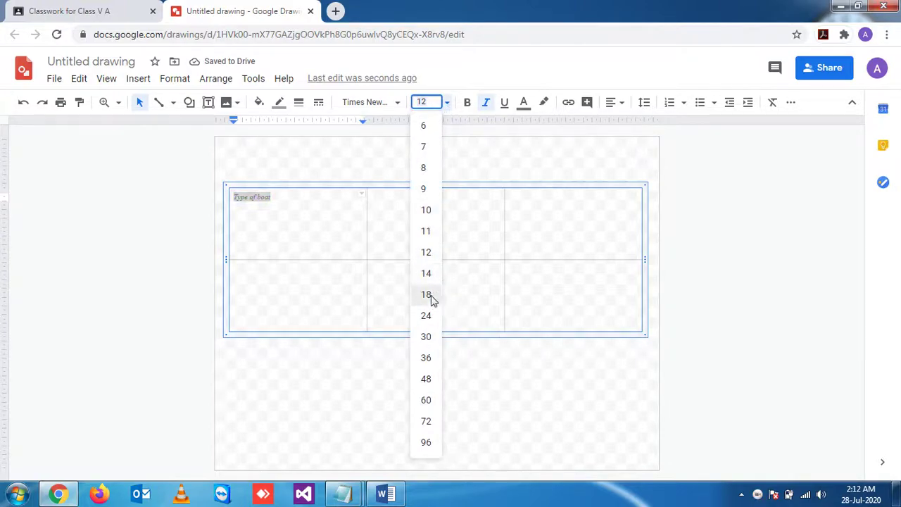
pyautogui.click(428, 295)
pyautogui.click(470, 109)
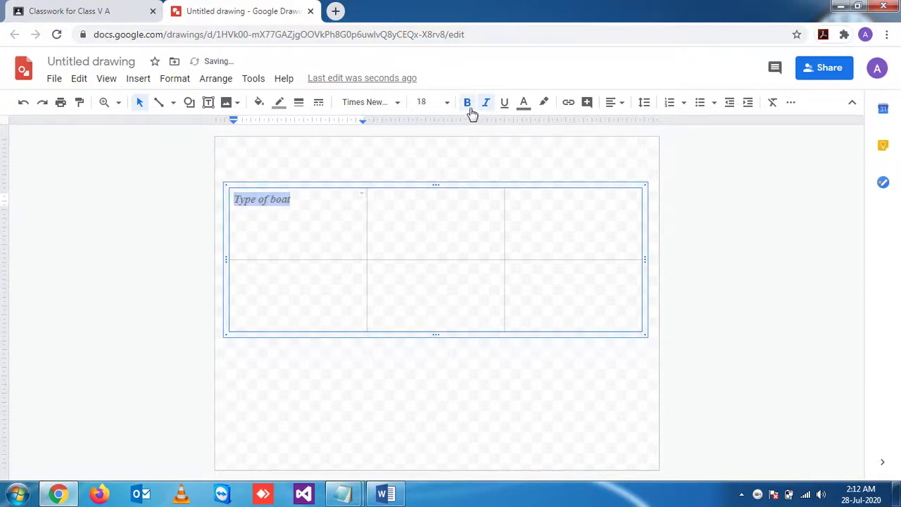
pyautogui.click(485, 109)
pyautogui.click(396, 106)
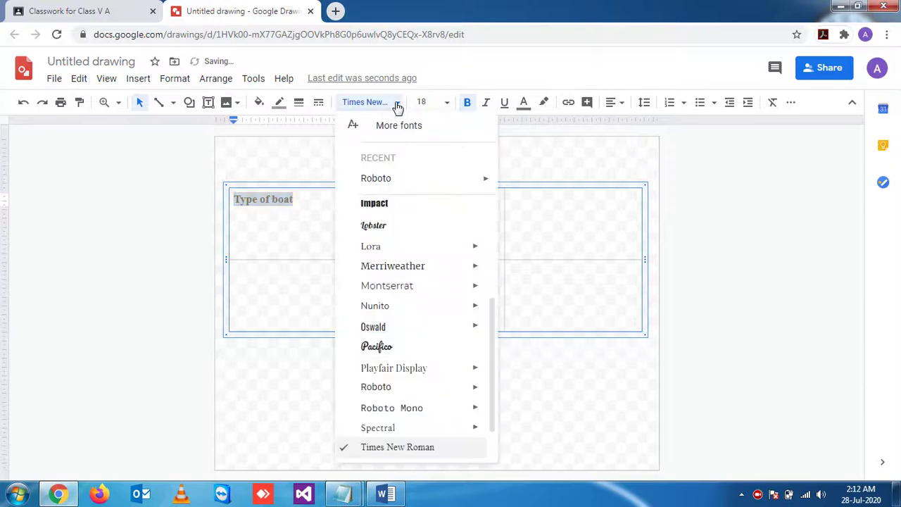
pyautogui.click(377, 388)
# Add the 'Catch of fish' heading to the middle cell in bold, non-italic 18 pt Roboto
pyautogui.click(402, 243)
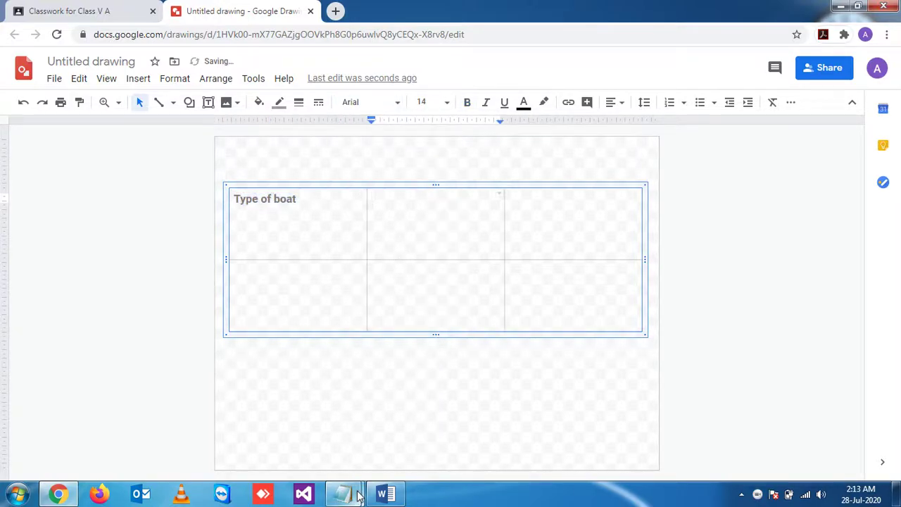
pyautogui.click(384, 494)
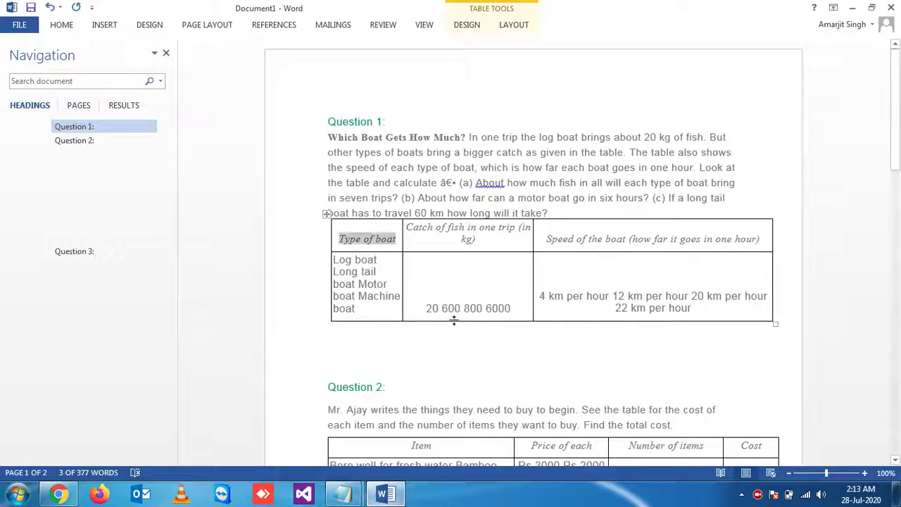
pyautogui.tripleClick(480, 239)
pyautogui.hotkey('ctrl', 'c')
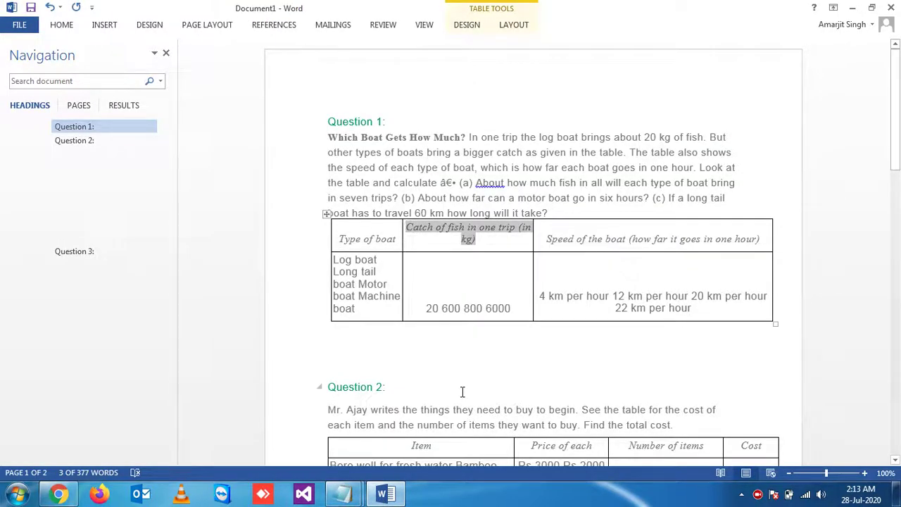
pyautogui.click(385, 494)
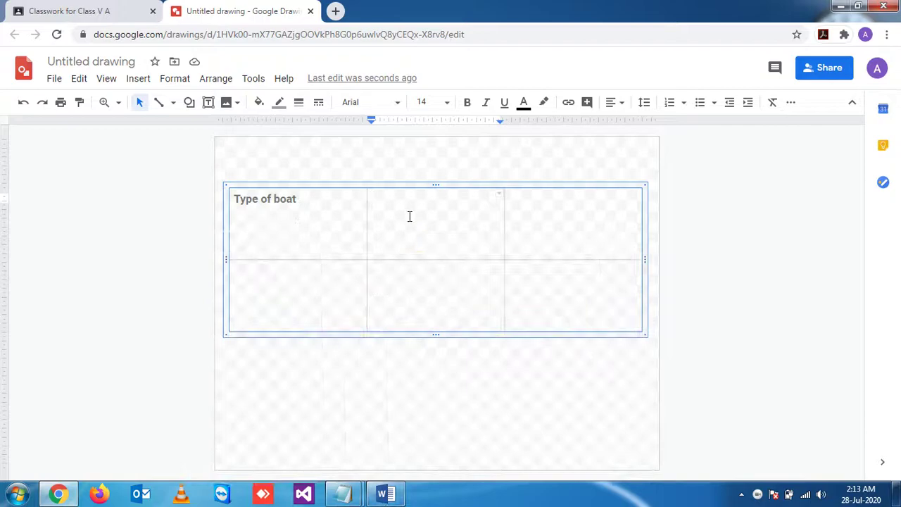
pyautogui.hotkey('ctrl', 'v')
pyautogui.moveTo(476, 198); pyautogui.dragTo(313, 179)
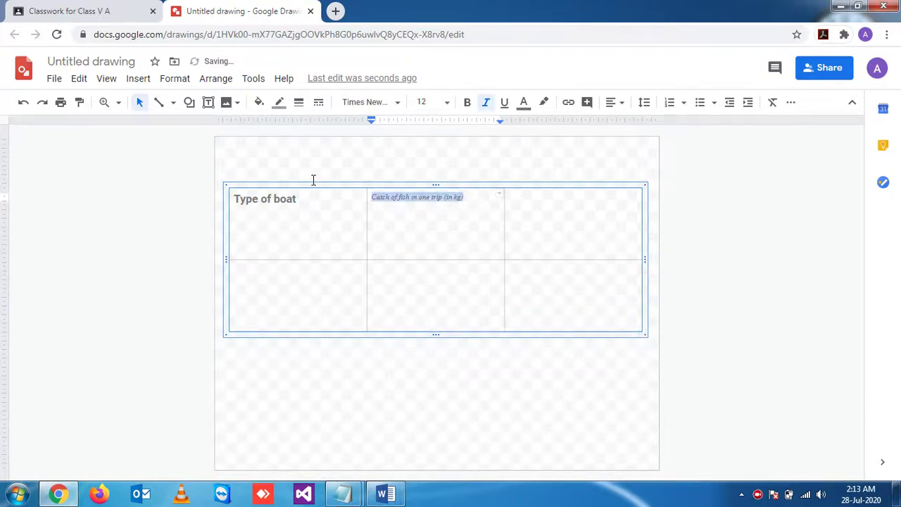
pyautogui.click(468, 104)
pyautogui.click(485, 104)
pyautogui.click(447, 104)
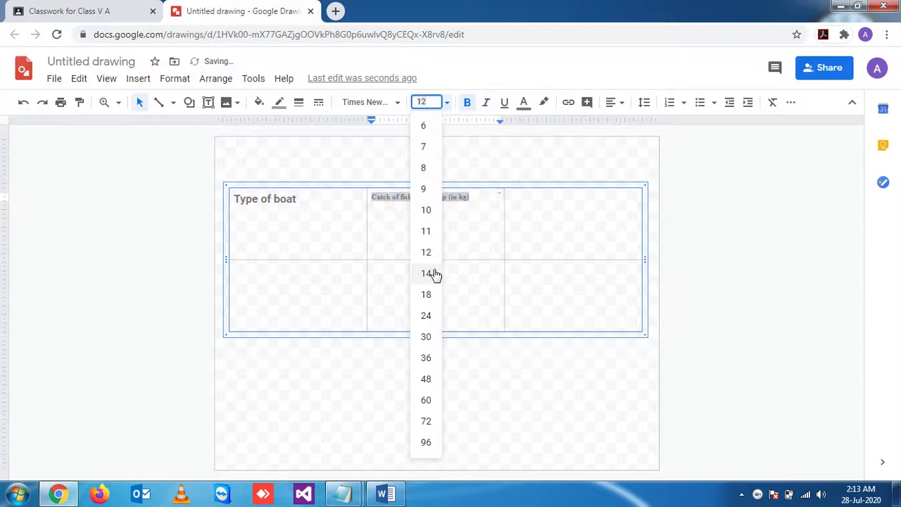
pyautogui.click(426, 295)
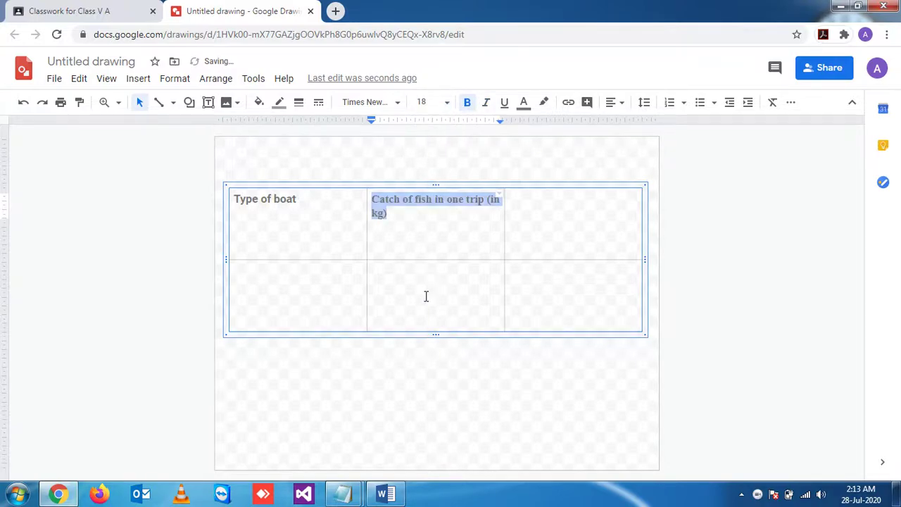
pyautogui.click(397, 106)
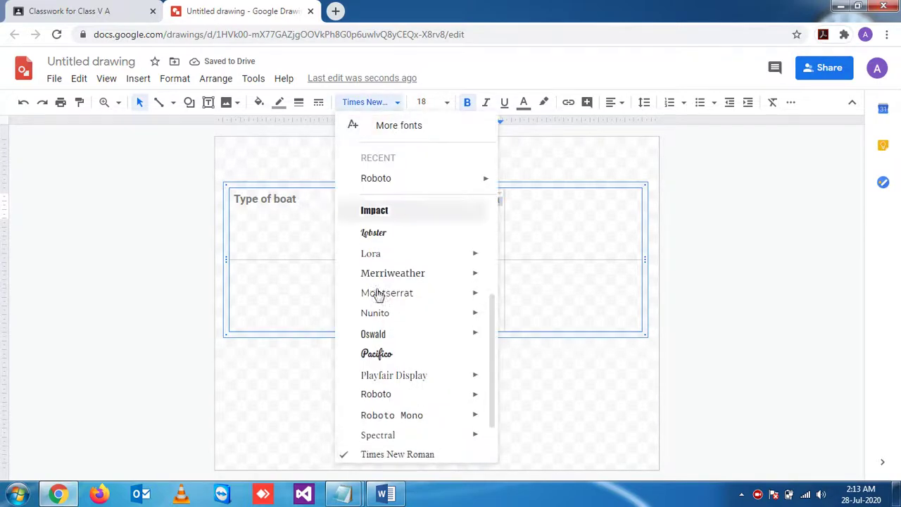
pyautogui.click(376, 395)
# Add the 'Speed of the boat' heading to the third cell in bold, non-italic 18 pt Roboto
pyautogui.click(524, 217)
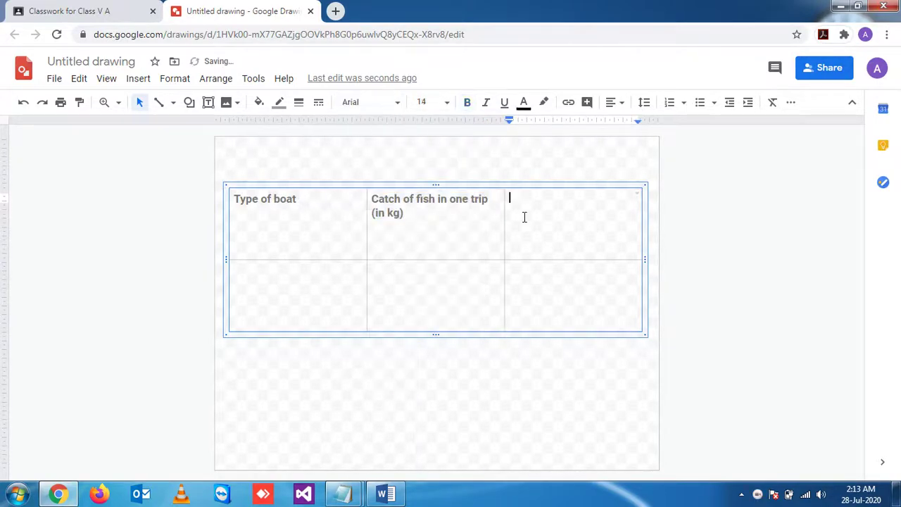
pyautogui.click(385, 493)
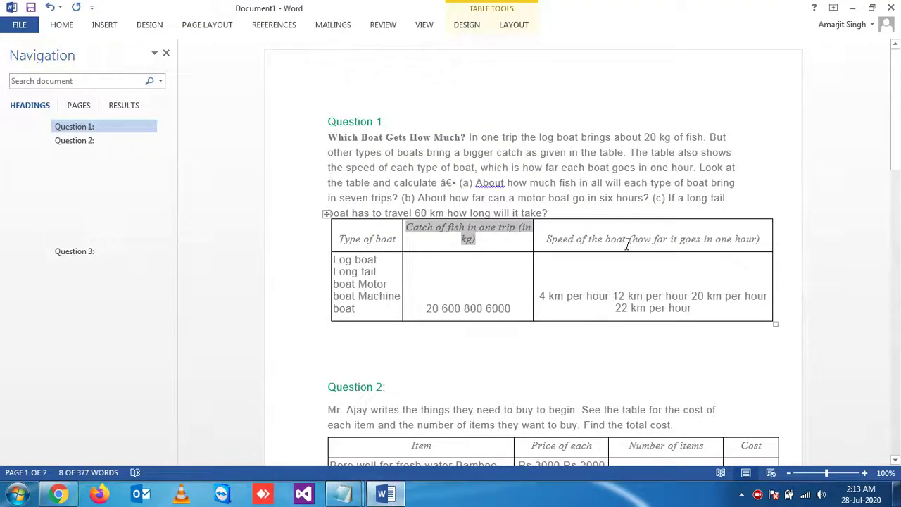
pyautogui.moveTo(539, 239); pyautogui.dragTo(769, 245)
pyautogui.hotkey('ctrl', 'c')
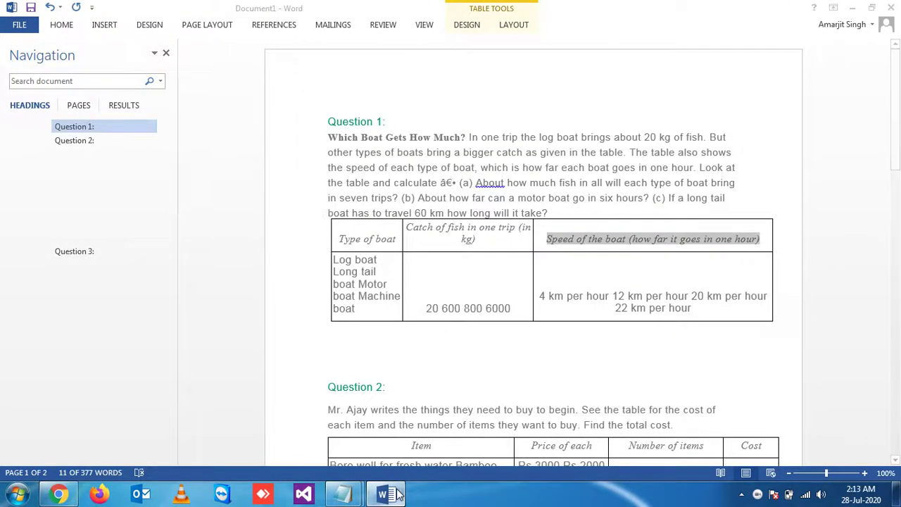
pyautogui.click(385, 494)
pyautogui.hotkey('ctrl', 'v')
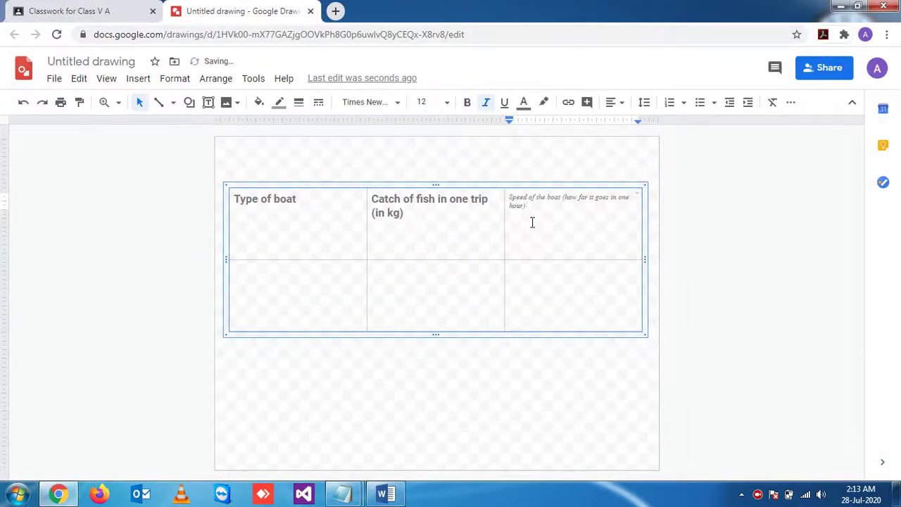
pyautogui.moveTo(532, 222); pyautogui.dragTo(504, 193)
pyautogui.click(467, 105)
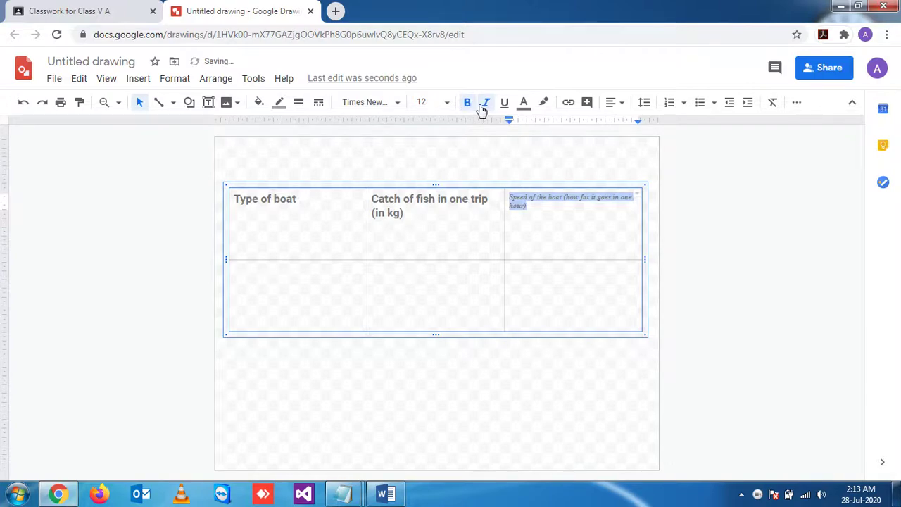
pyautogui.click(483, 105)
pyautogui.click(446, 103)
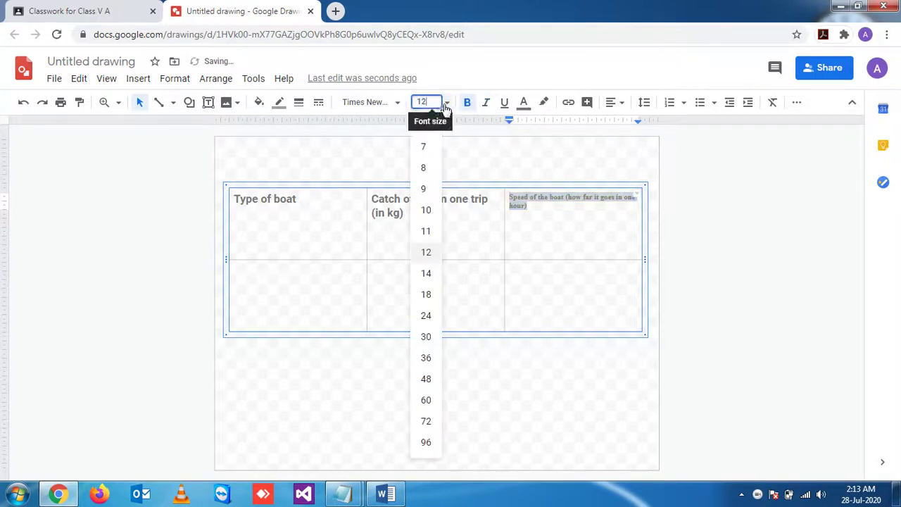
pyautogui.click(425, 294)
pyautogui.click(397, 102)
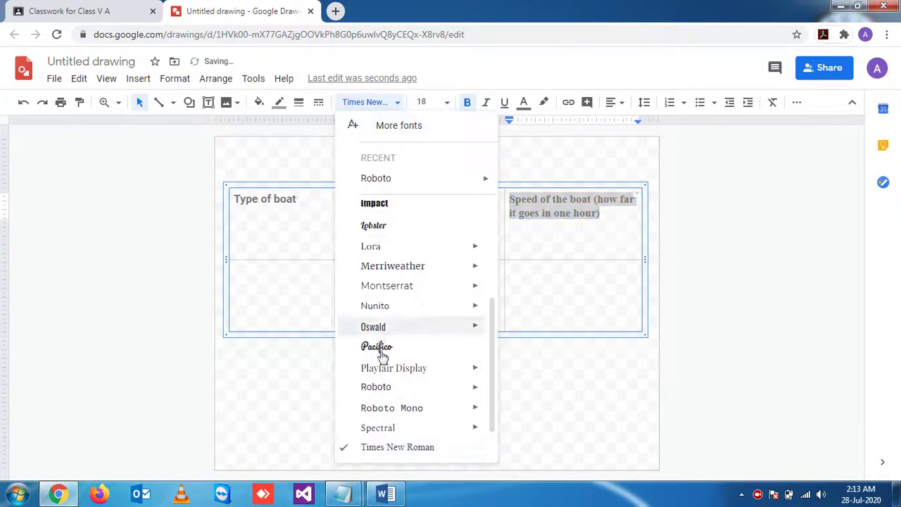
pyautogui.click(378, 389)
pyautogui.click(370, 494)
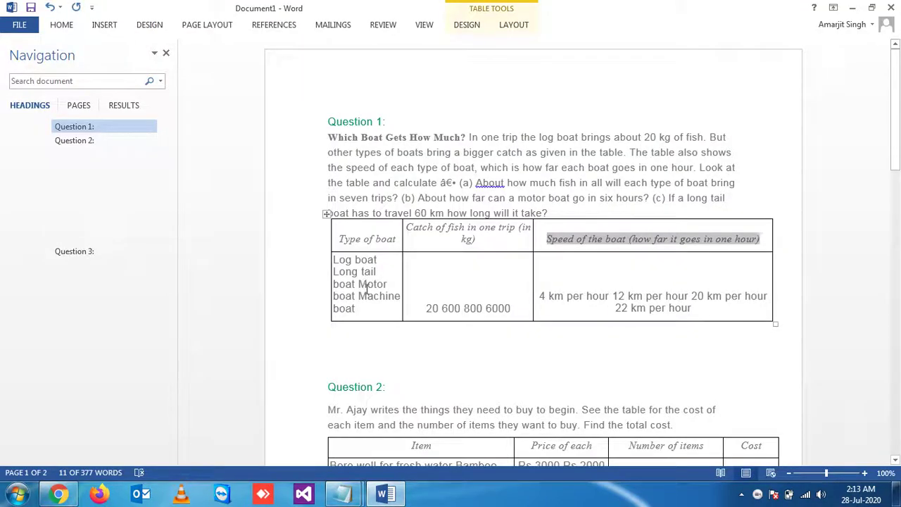
pyautogui.moveTo(355, 309); pyautogui.dragTo(329, 259)
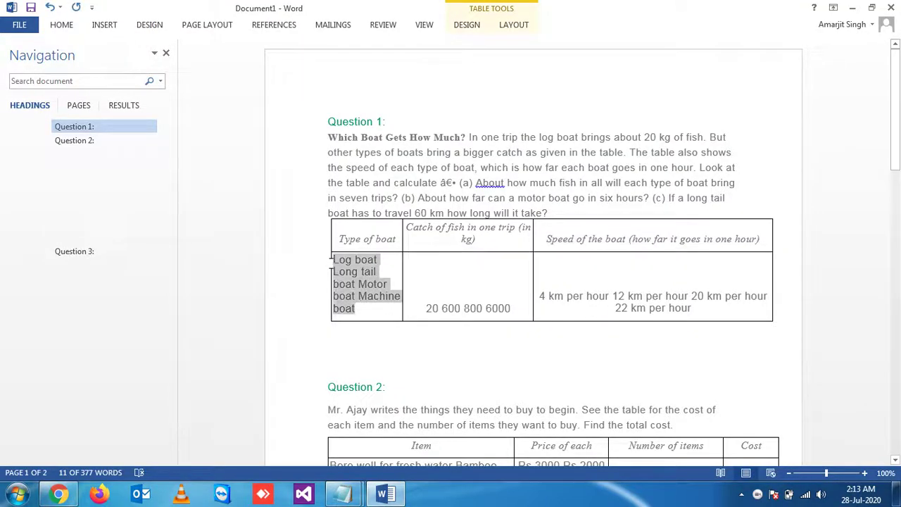
# Paste the boat types into the first body cell, putting Log boat, Long tail, Motor and Machine boat on separate lines
pyautogui.click(394, 495)
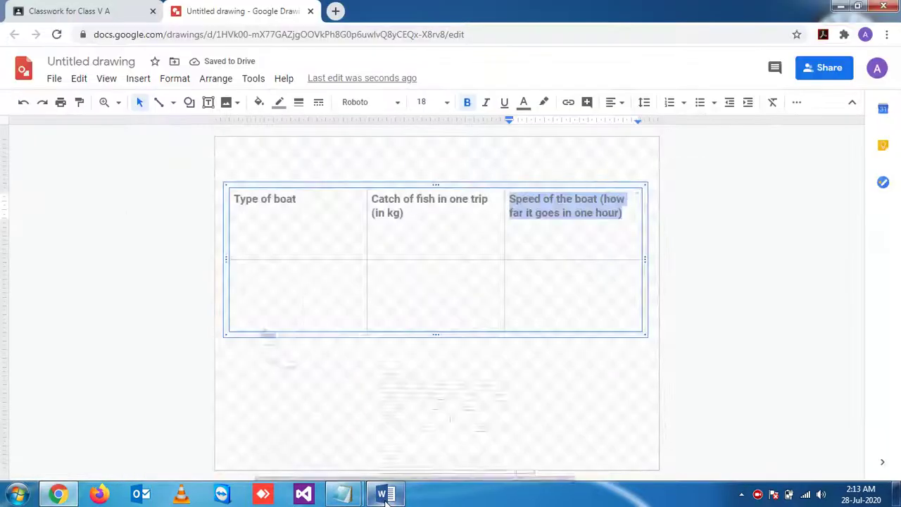
pyautogui.click(333, 293)
pyautogui.hotkey('ctrl', 'v')
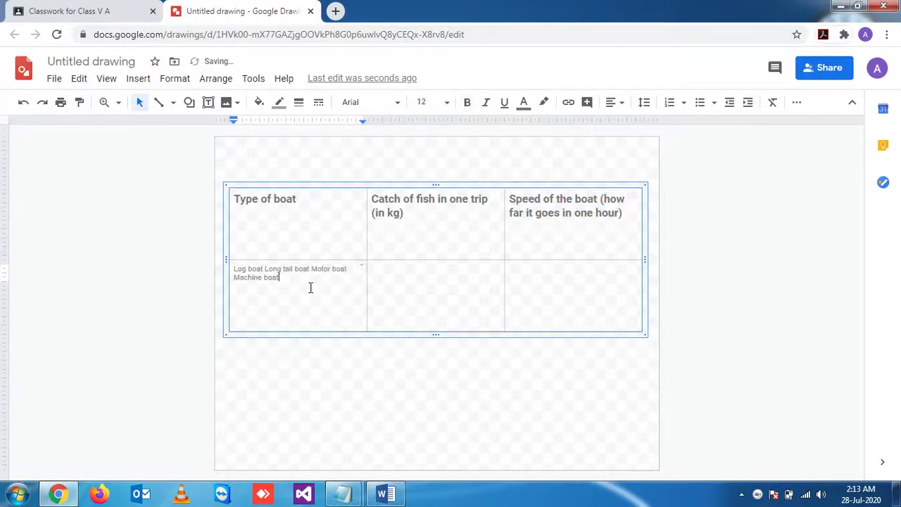
pyautogui.click(263, 270)
pyautogui.press('Return')
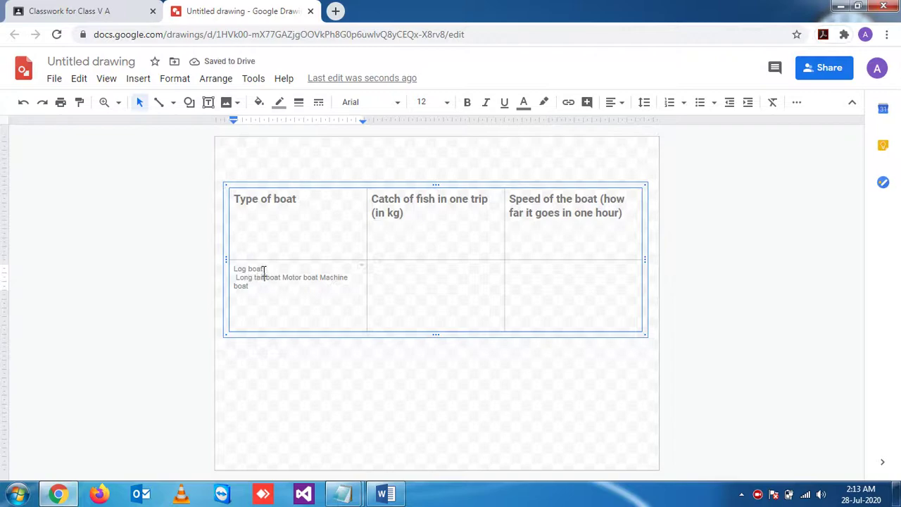
pyautogui.click(264, 273)
pyautogui.press('Return')
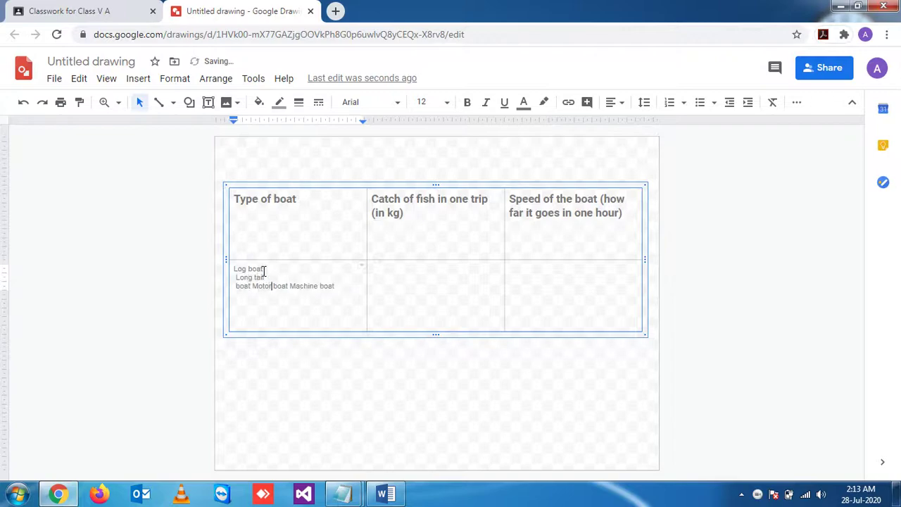
pyautogui.press('Return')
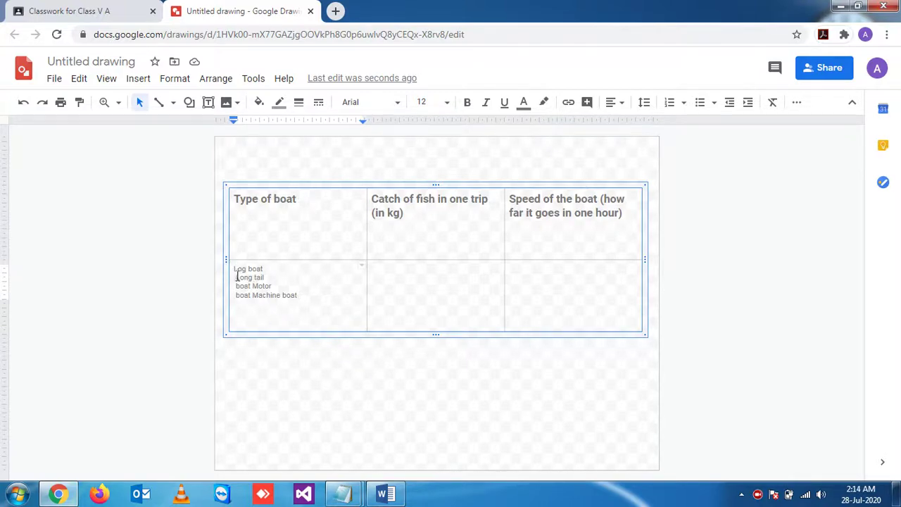
# Insert a new empty row below the boat names row
pyautogui.click(226, 192)
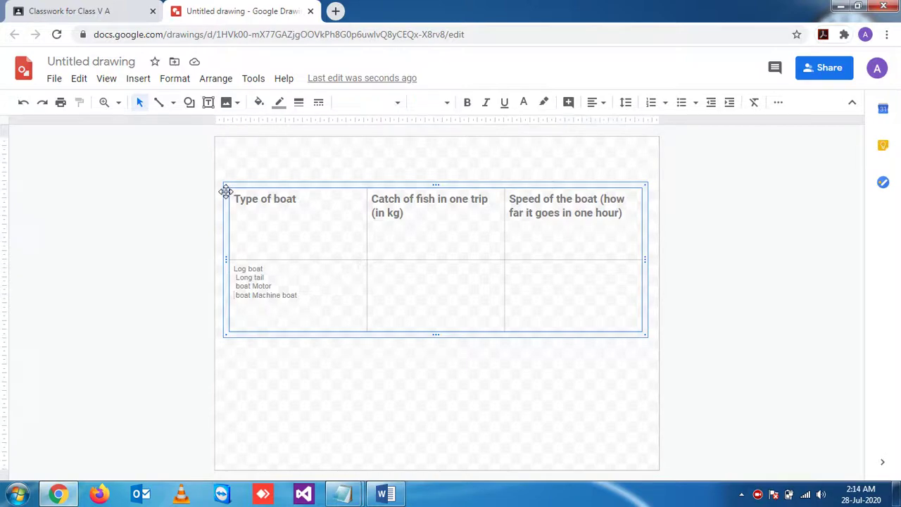
pyautogui.rightClick(227, 196)
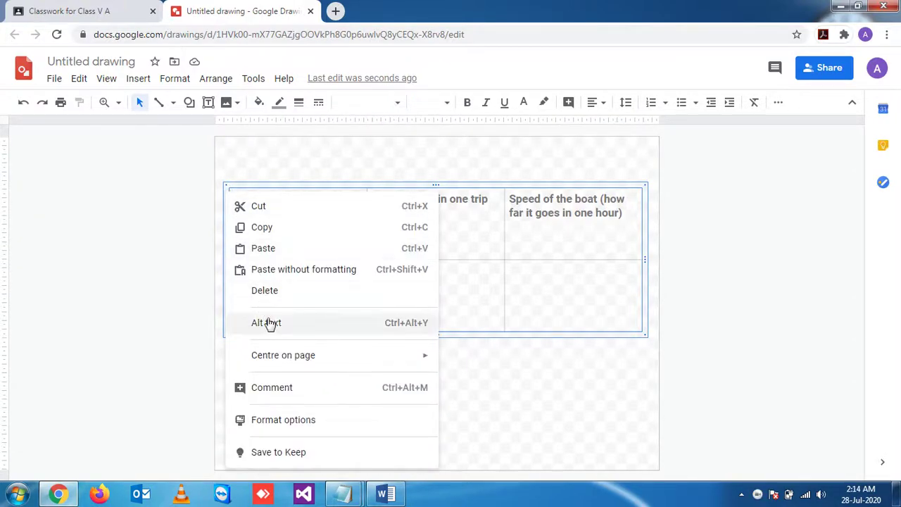
pyautogui.click(525, 300)
pyautogui.moveTo(249, 316); pyautogui.dragTo(547, 312)
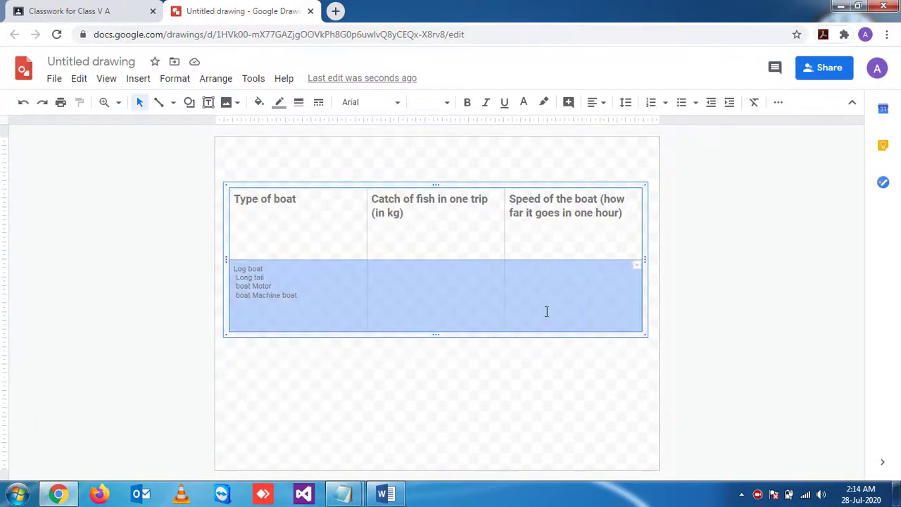
pyautogui.rightClick(332, 319)
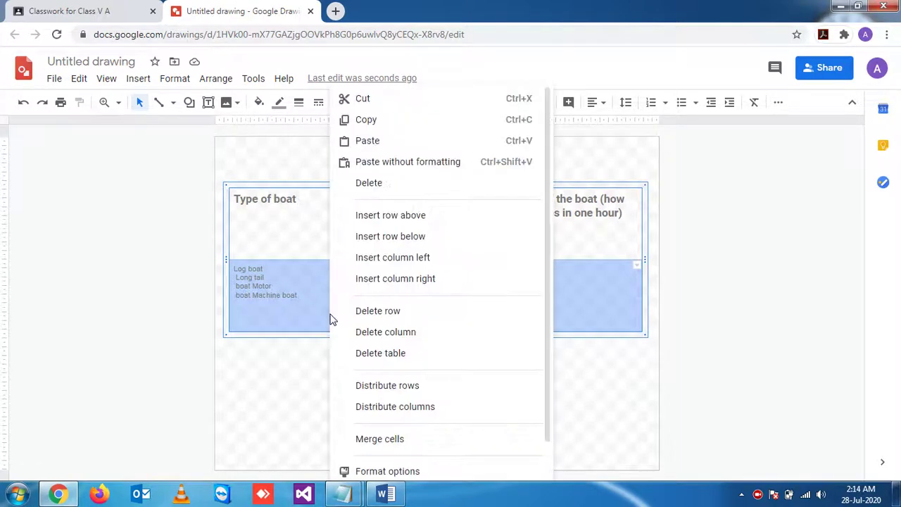
pyautogui.click(390, 239)
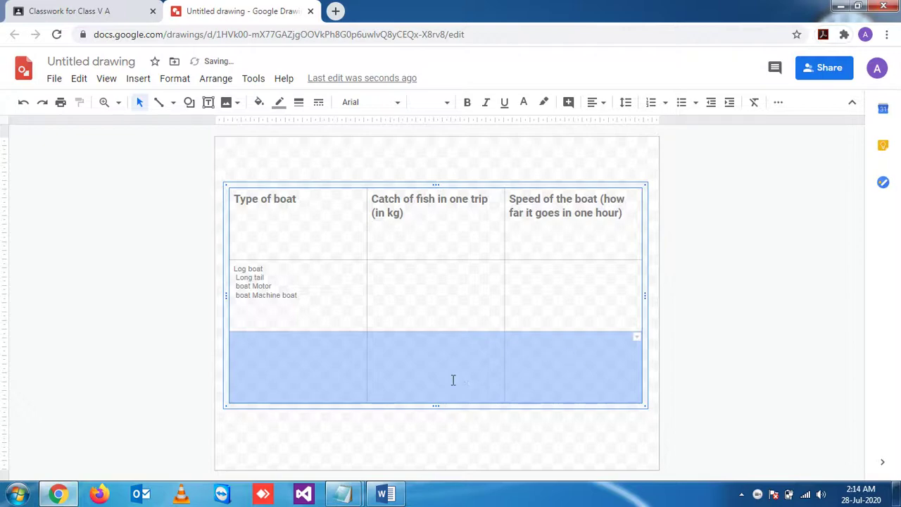
# Move the Long tail, Motor and Machine boat lines into the new row, leaving Log boat alone
pyautogui.click(268, 277)
pyautogui.moveTo(235, 279); pyautogui.dragTo(264, 278)
pyautogui.click(256, 341)
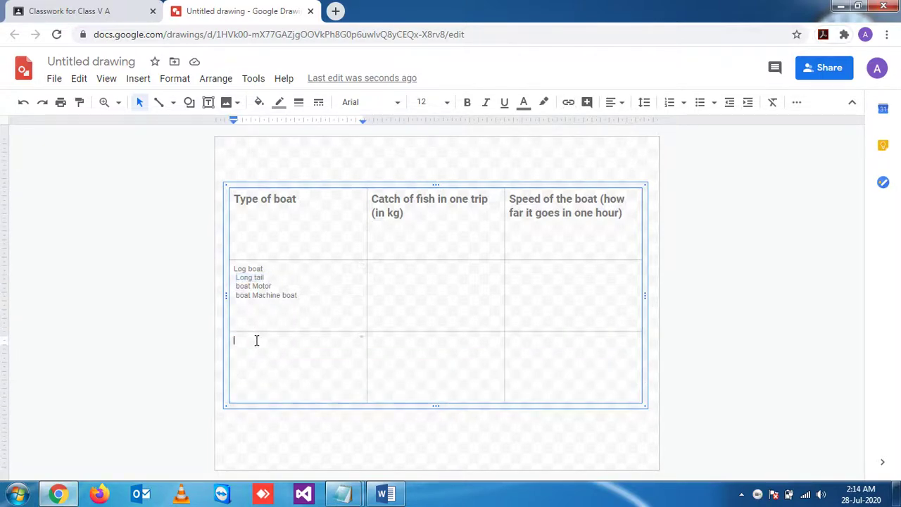
pyautogui.moveTo(315, 295); pyautogui.dragTo(228, 281)
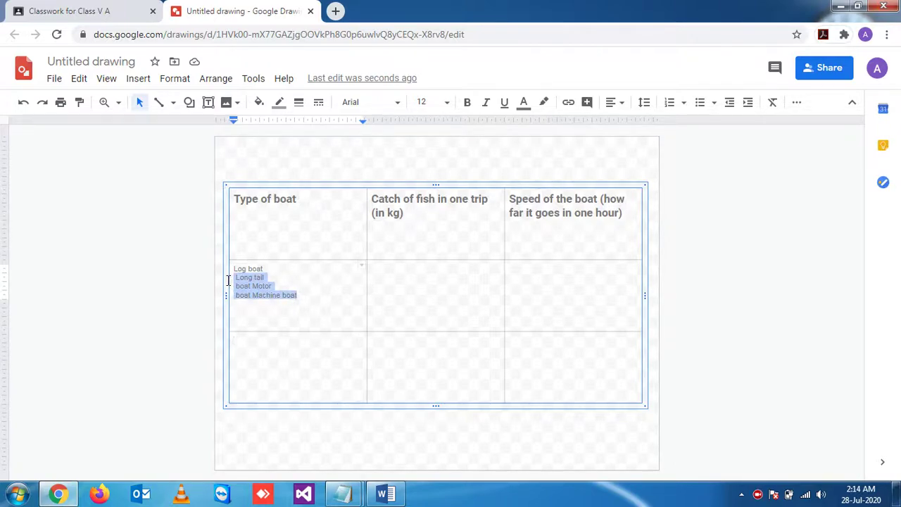
pyautogui.press('BackSpace')
pyautogui.click(265, 355)
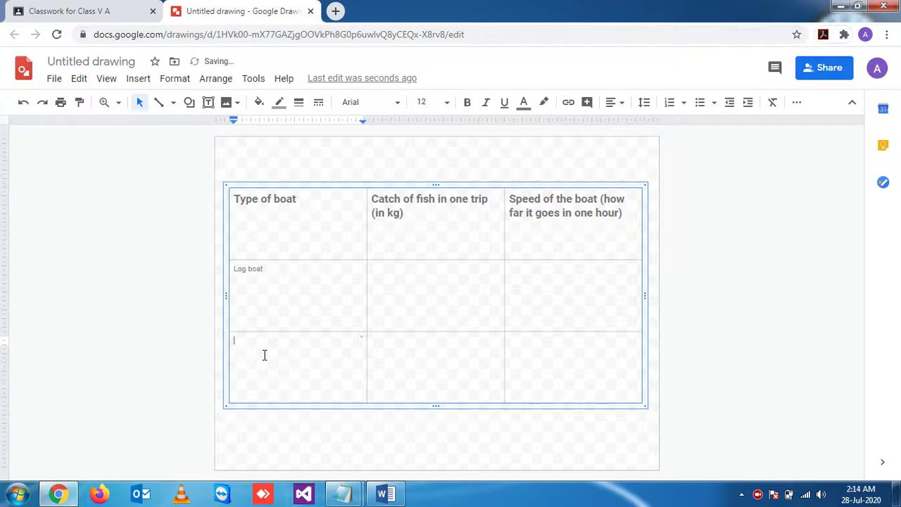
pyautogui.hotkey('ctrl', 'v')
# Shrink the Log boat row and the bottom row to fit their text
pyautogui.moveTo(316, 331); pyautogui.dragTo(305, 287)
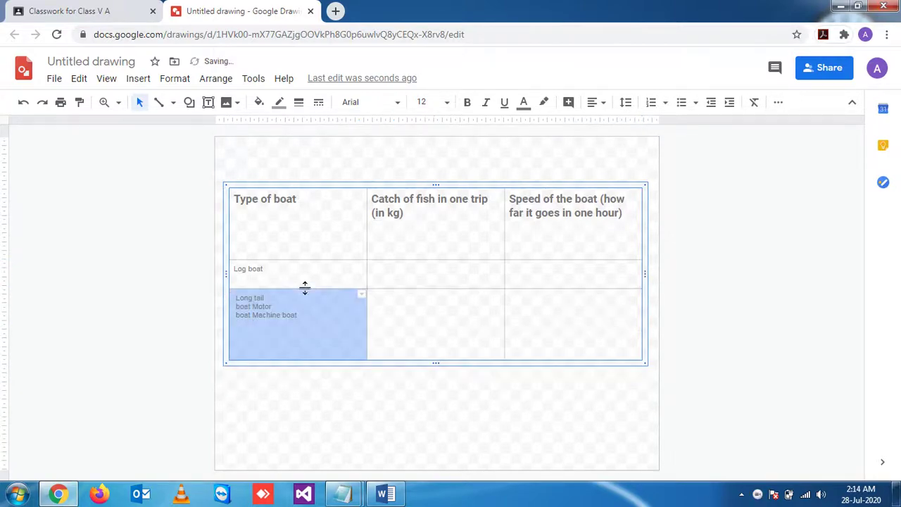
pyautogui.click(307, 359)
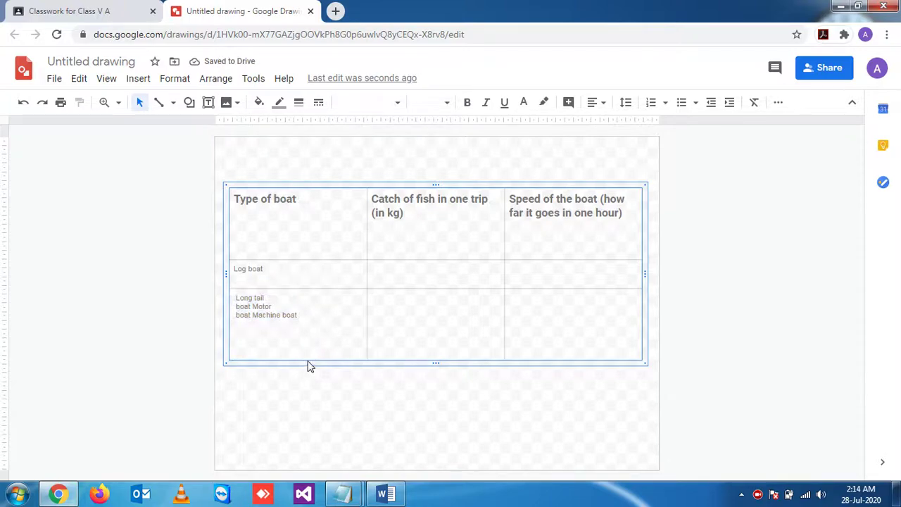
pyautogui.moveTo(305, 360); pyautogui.dragTo(300, 328)
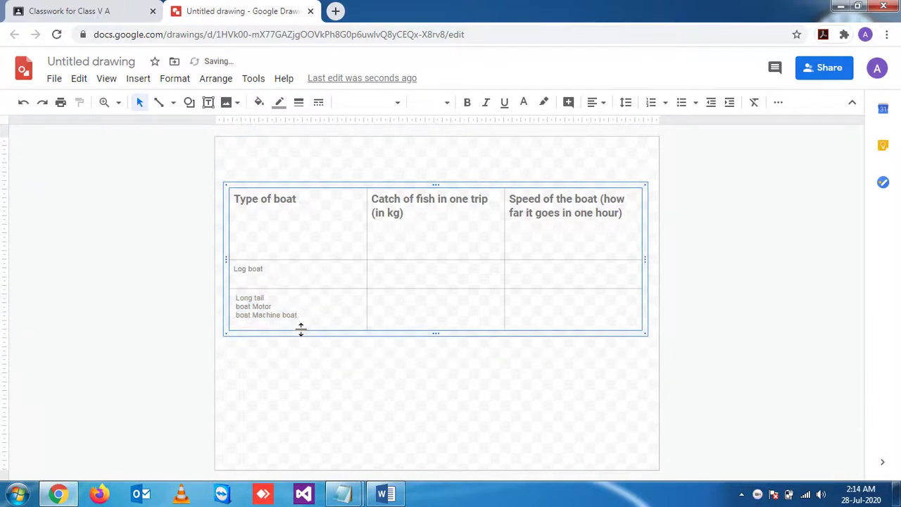
pyautogui.click(385, 493)
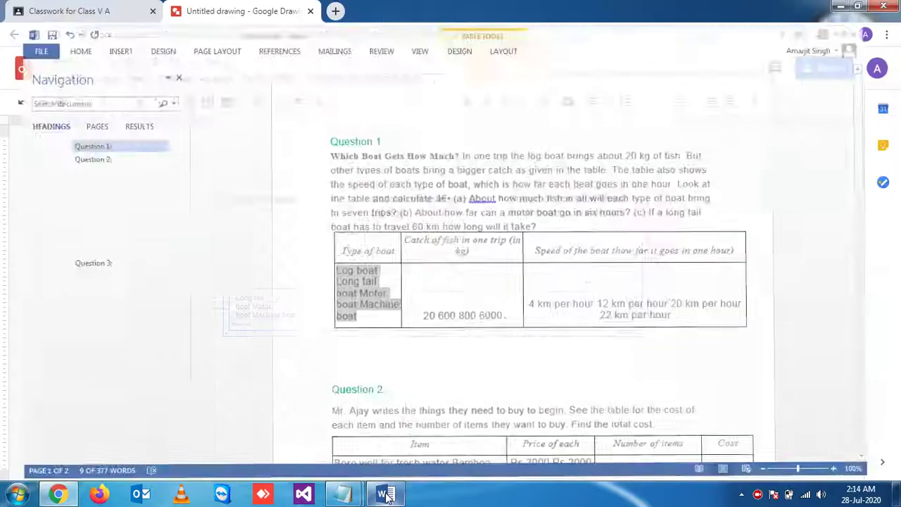
# Paste the catch values from the Word table into the Log boat catch cell
pyautogui.moveTo(314, 316); pyautogui.dragTo(235, 307)
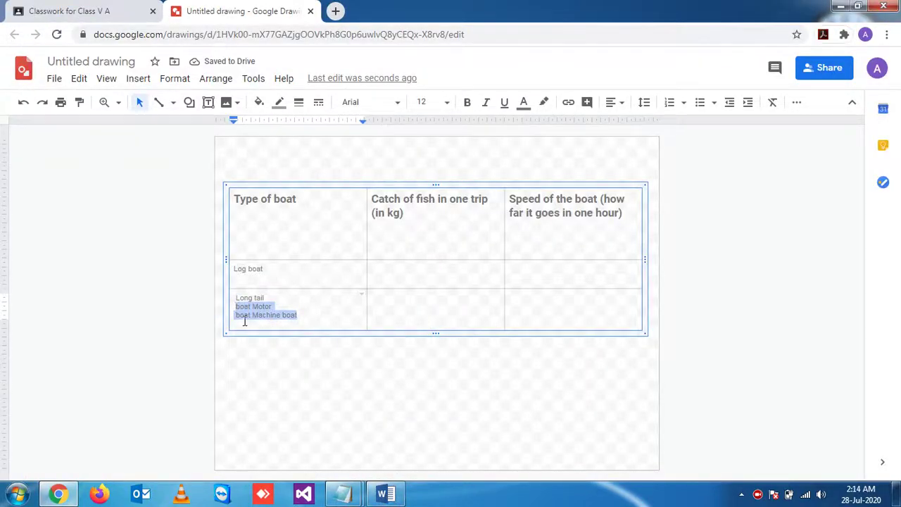
pyautogui.click(279, 383)
pyautogui.click(385, 493)
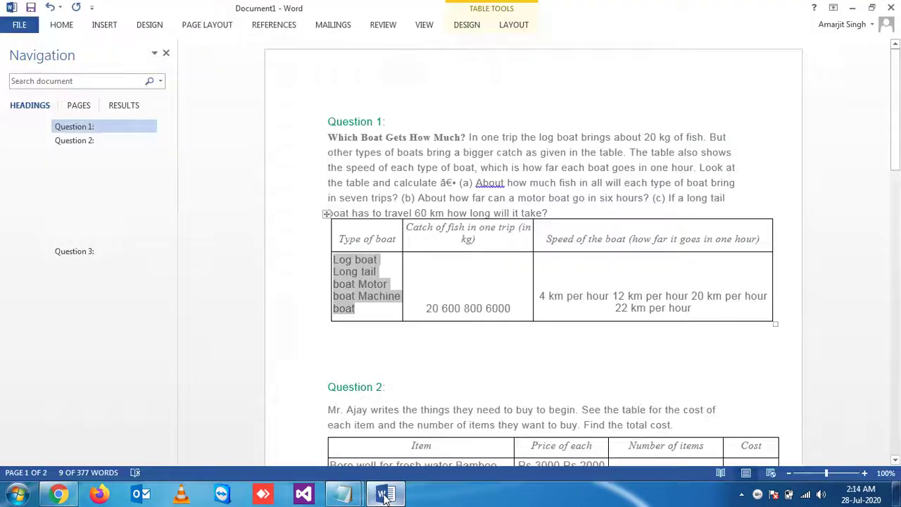
pyautogui.moveTo(519, 308); pyautogui.dragTo(425, 304)
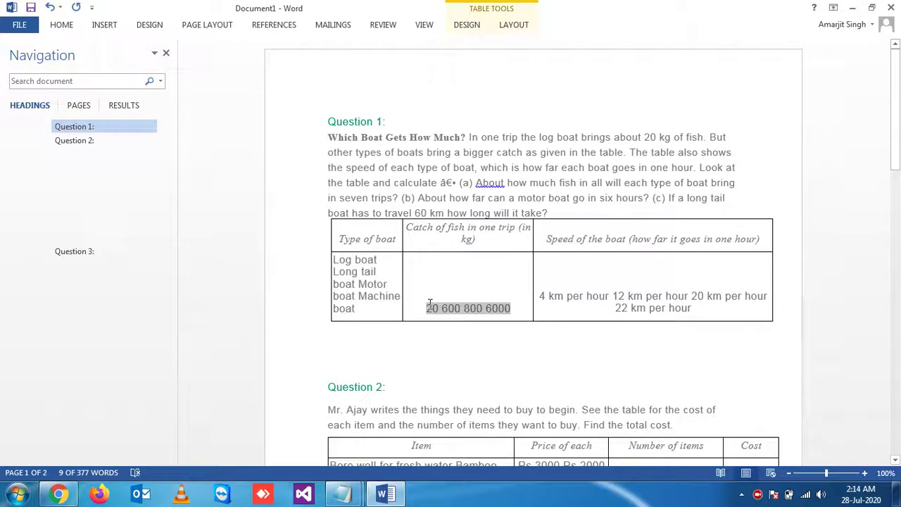
pyautogui.click(404, 496)
pyautogui.click(389, 275)
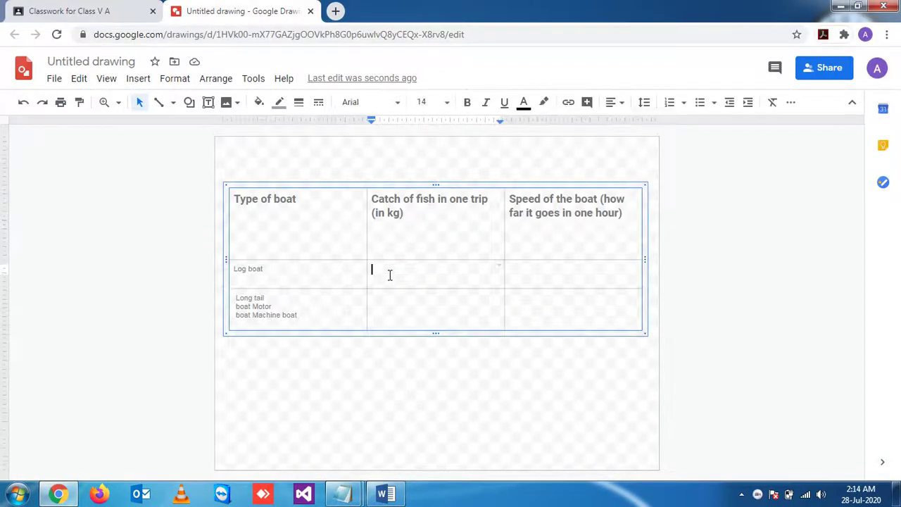
pyautogui.hotkey('ctrl', 'v')
# Move 600, 800 and 6000 into the cell below, leaving 20, each on its own line
pyautogui.moveTo(384, 273); pyautogui.dragTo(446, 268)
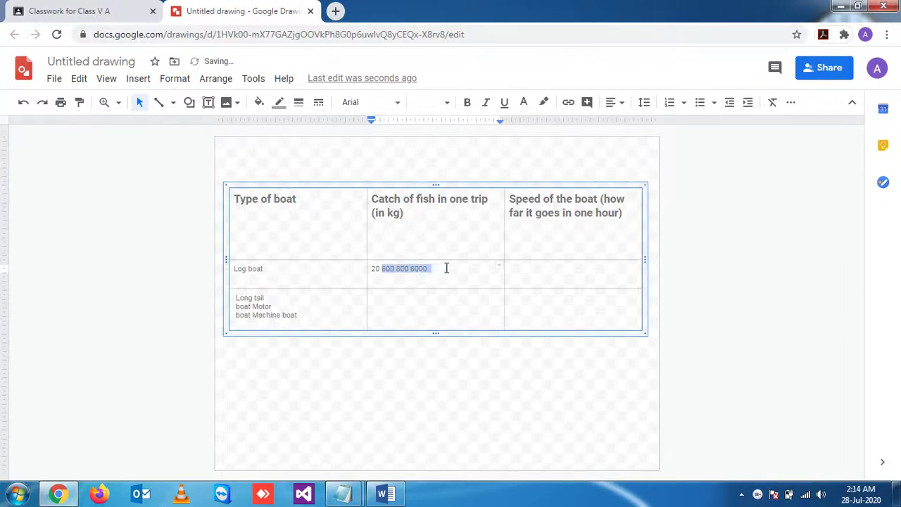
pyautogui.hotkey('ctrl', 'x')
pyautogui.click(413, 308)
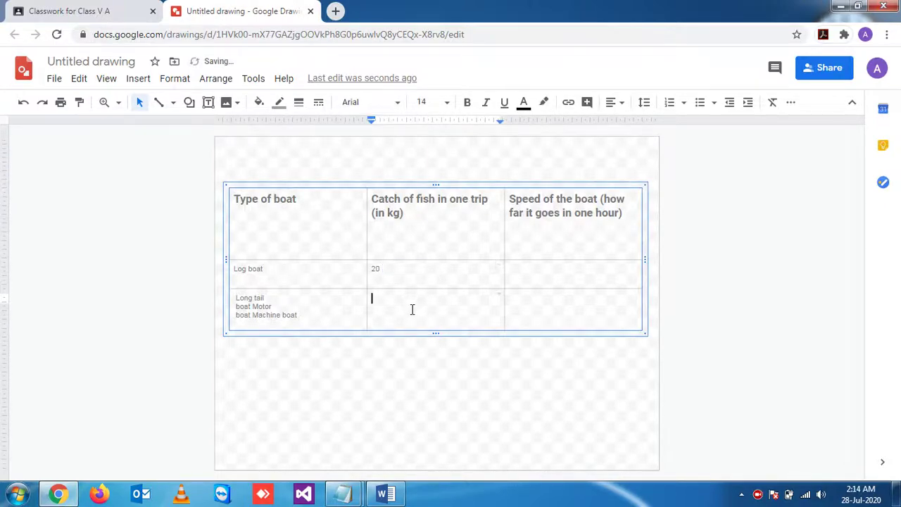
pyautogui.hotkey('ctrl', 'v')
pyautogui.click(386, 299)
pyautogui.press('Return')
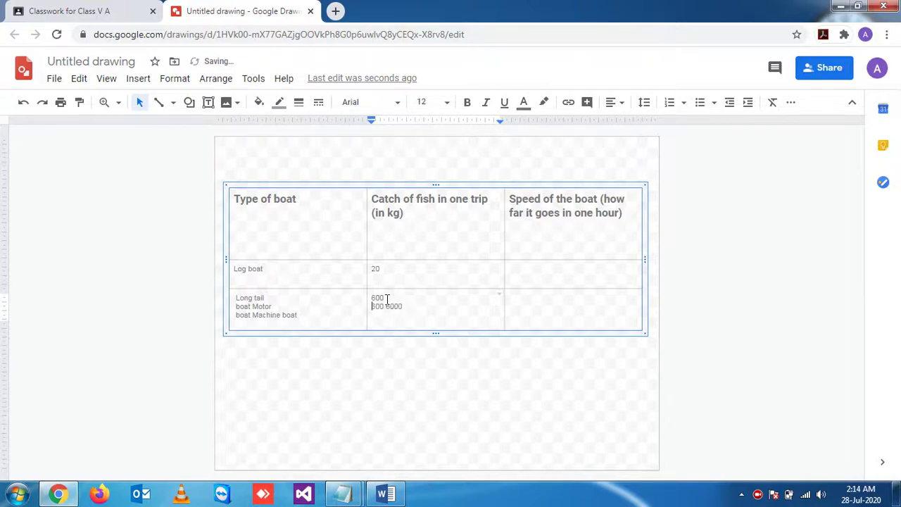
pyautogui.press('Return')
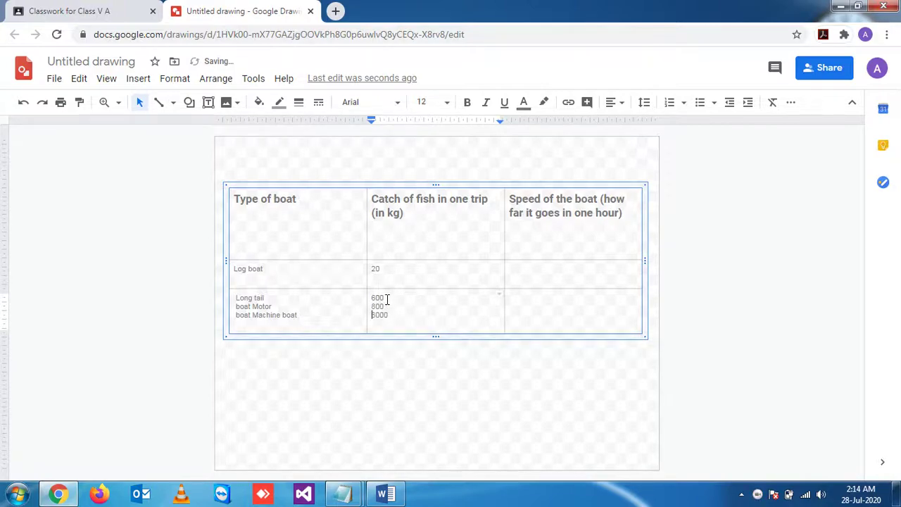
pyautogui.click(387, 494)
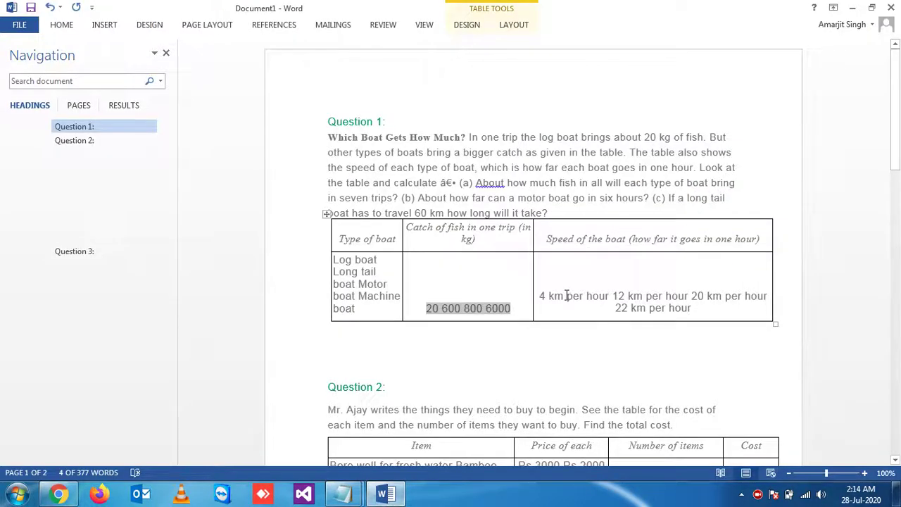
# Paste the speeds, keeping 4 km per hour beside Log boat and stacking 12, 20, 22 km per hour below
pyautogui.moveTo(540, 296); pyautogui.dragTo(706, 312)
pyautogui.click(387, 495)
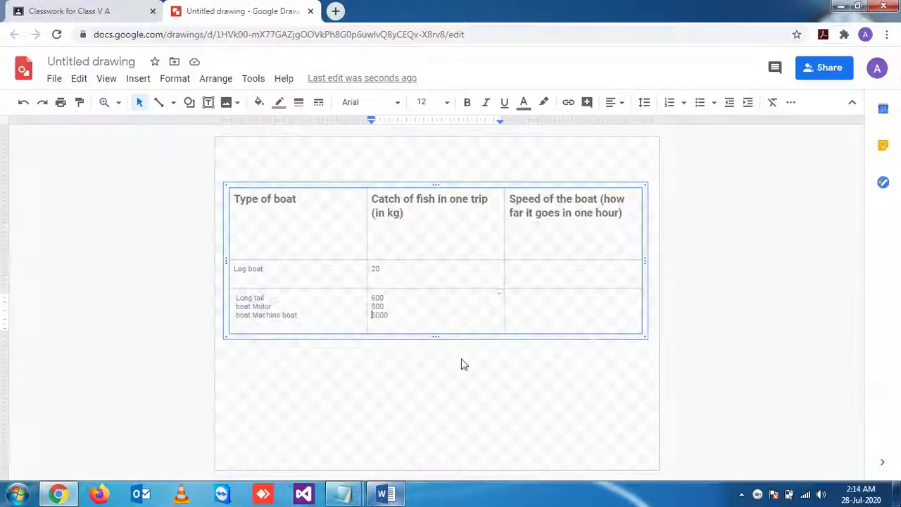
pyautogui.click(536, 274)
pyautogui.hotkey('ctrl', 'v')
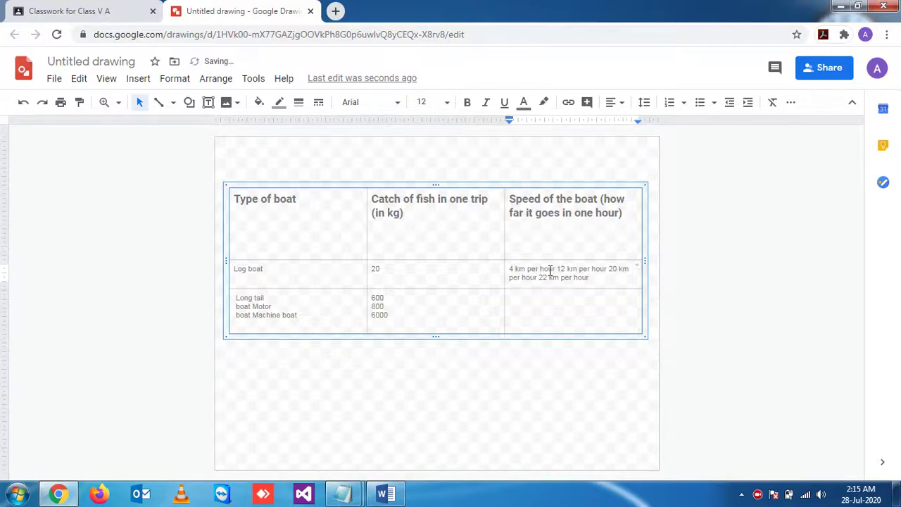
pyautogui.moveTo(556, 271); pyautogui.dragTo(600, 284)
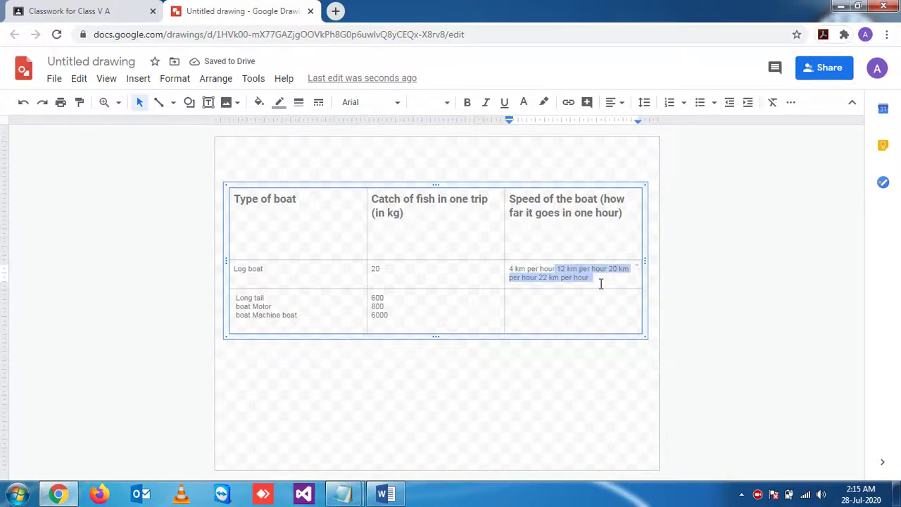
pyautogui.hotkey('ctrl', 'x')
pyautogui.click(549, 293)
pyautogui.hotkey('ctrl', 'v')
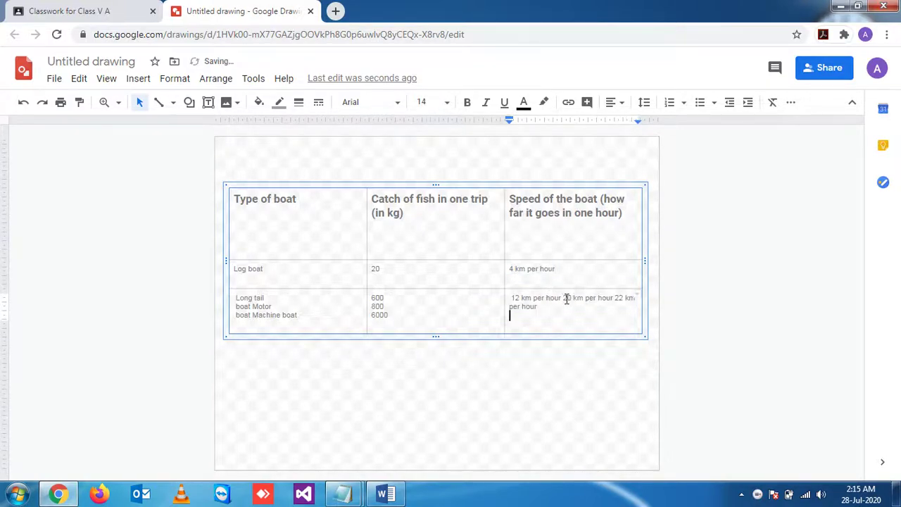
pyautogui.click(564, 298)
pyautogui.press('Return')
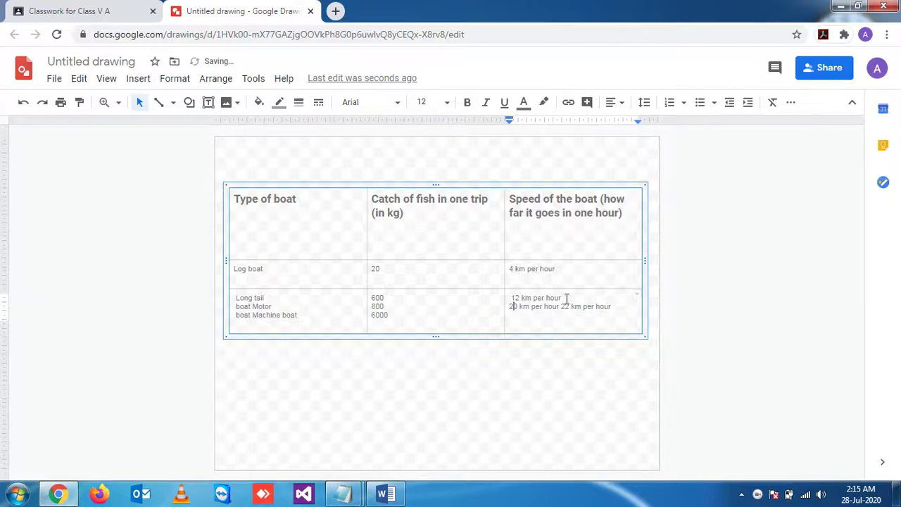
pyautogui.press('Right')
pyautogui.press('Right')
pyautogui.press('Right')
pyautogui.press('Right')
pyautogui.press('Right')
pyautogui.press('Right')
pyautogui.press('Right')
pyautogui.press('Right')
pyautogui.press('Right')
pyautogui.press('Right')
pyautogui.press('Right')
pyautogui.press('Return')
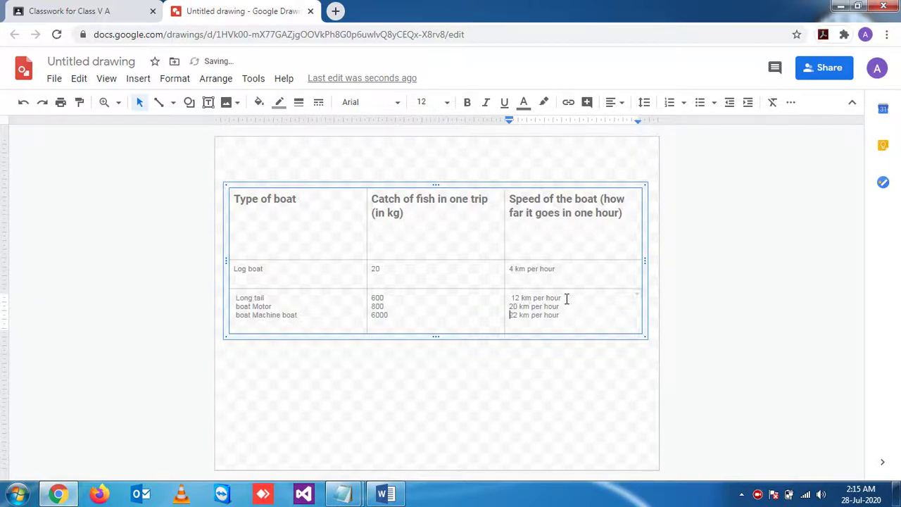